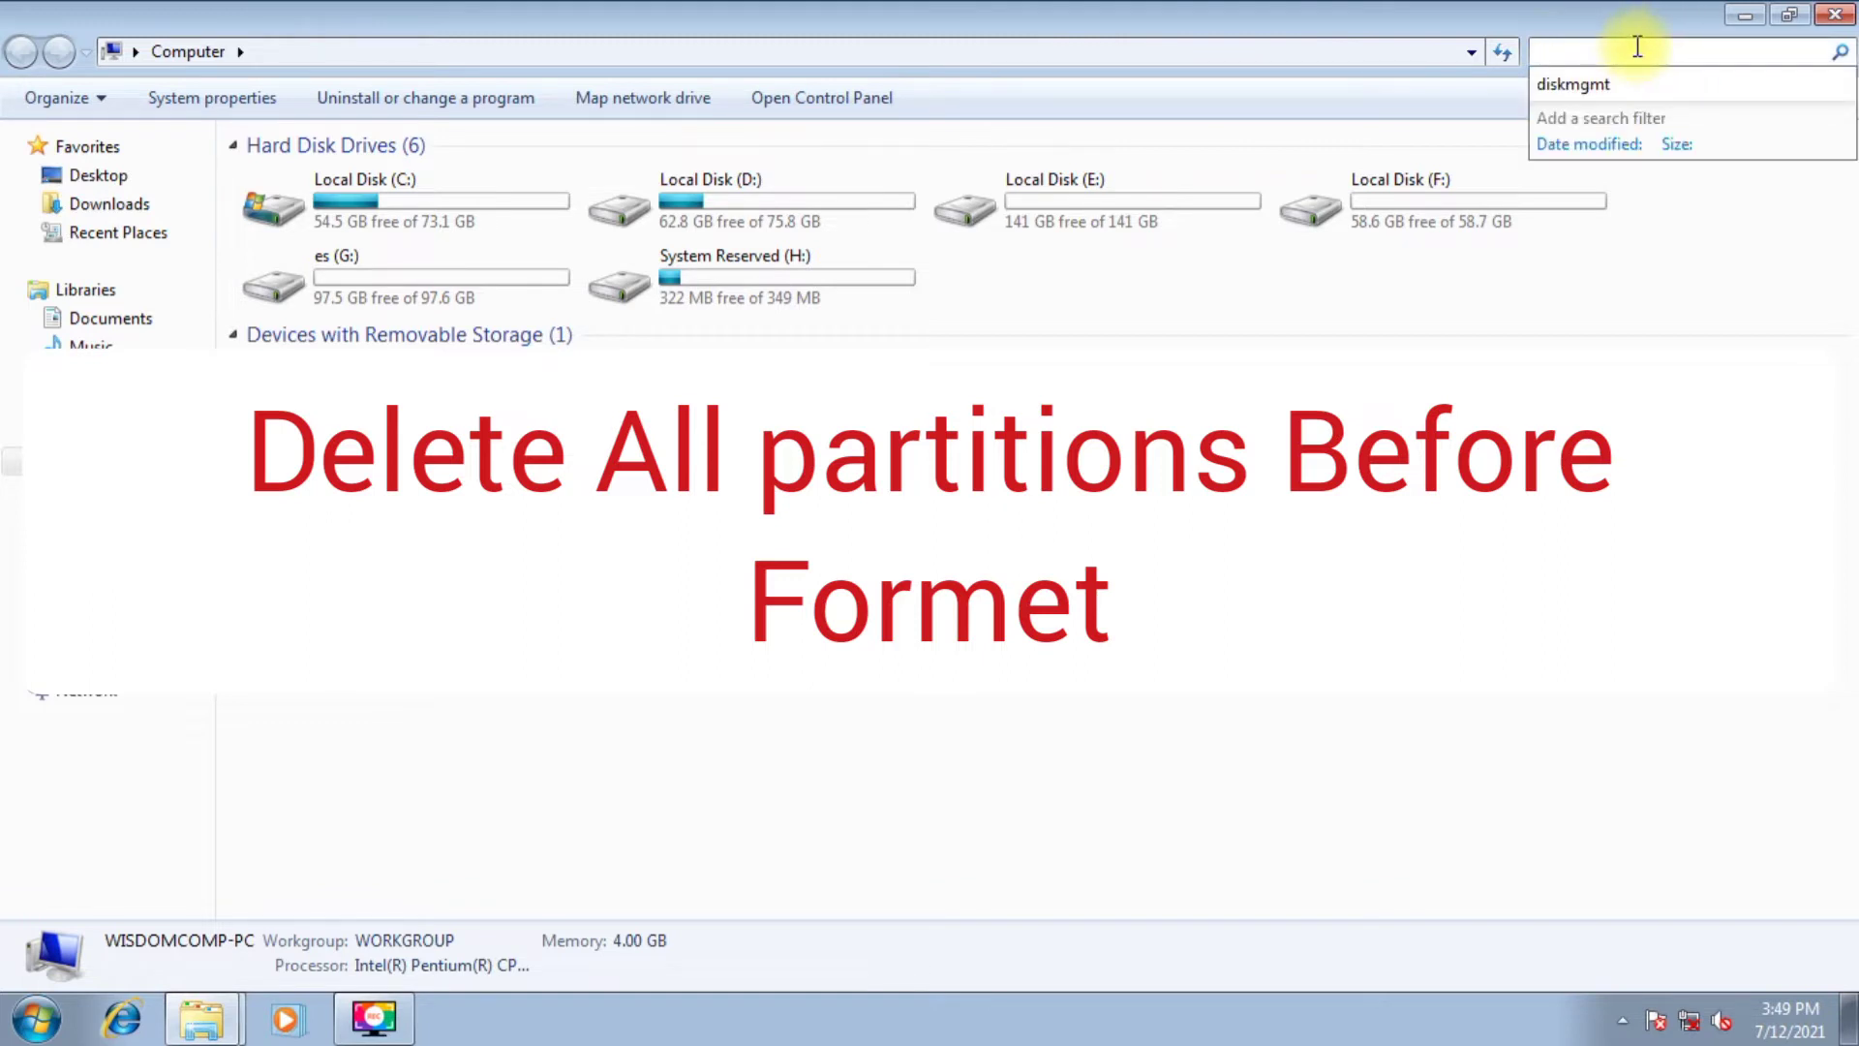
# - Search the computer for diskmgmt and open the first Microsoft Common Console Document found
pyautogui.write('diskmg')
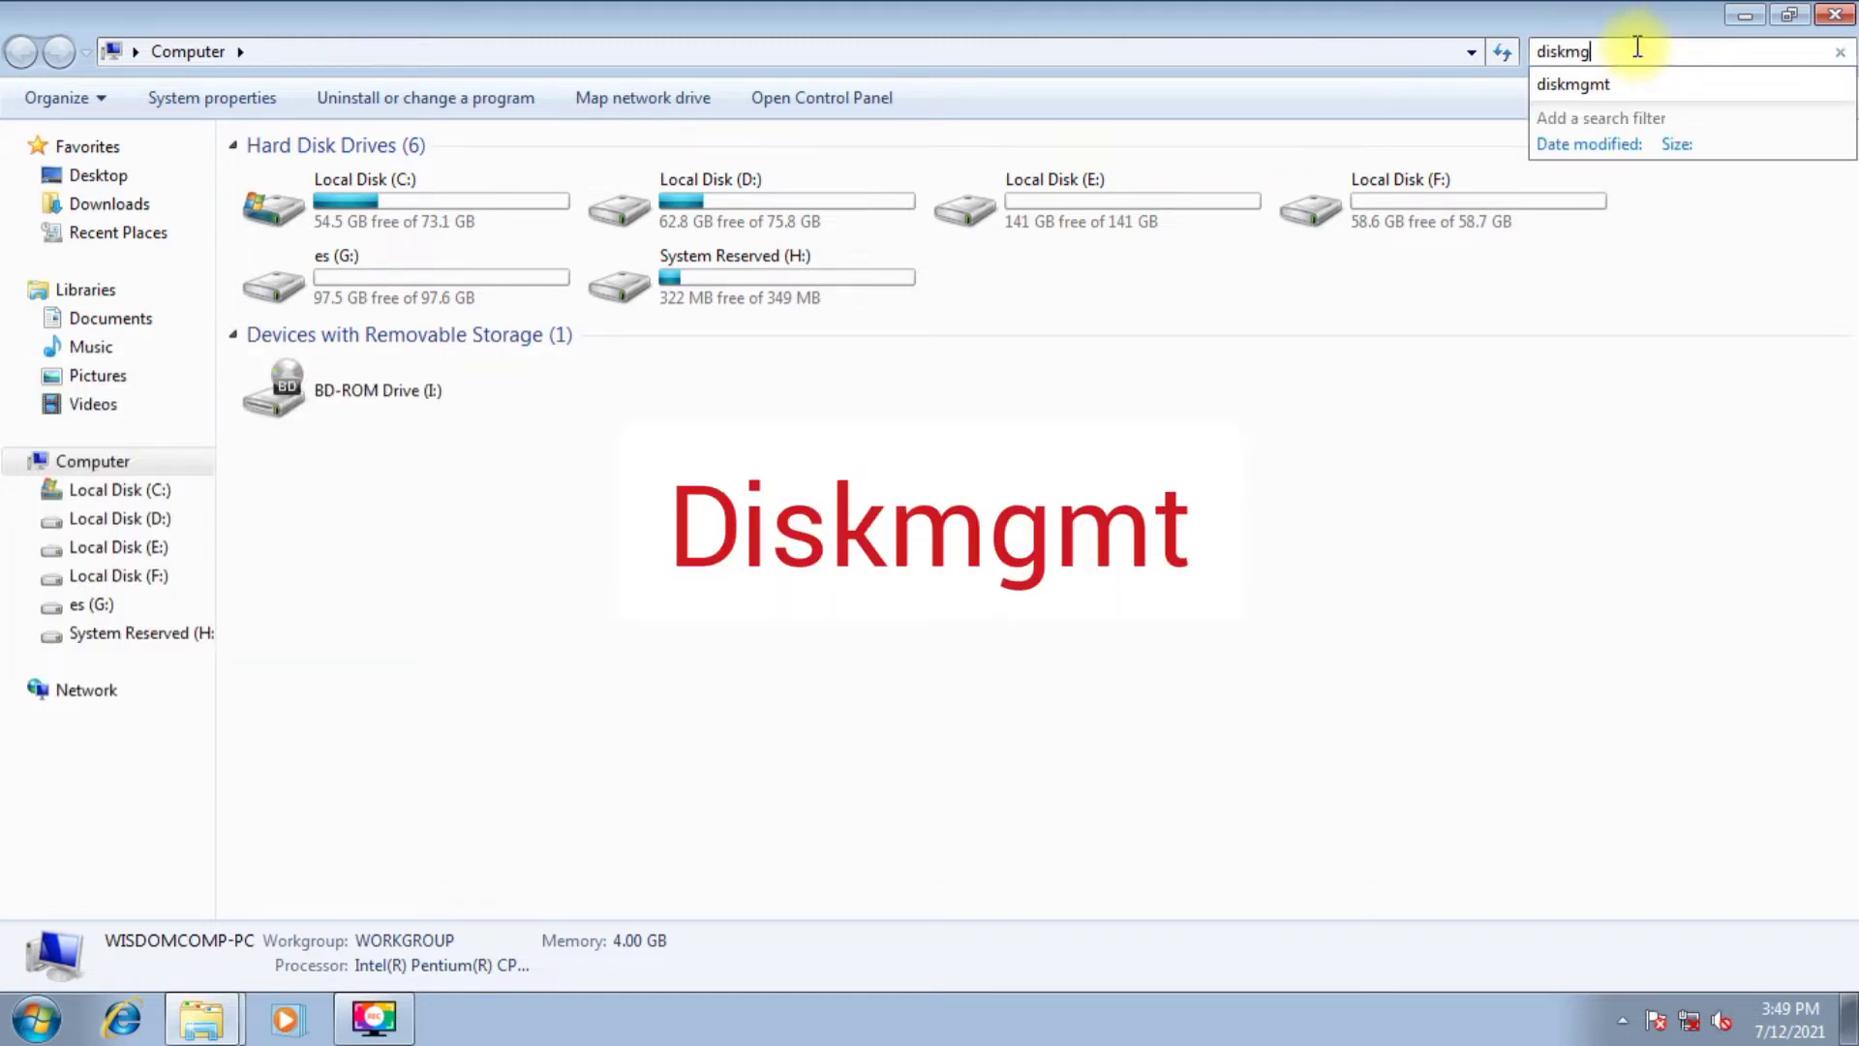
pyautogui.write('mt')
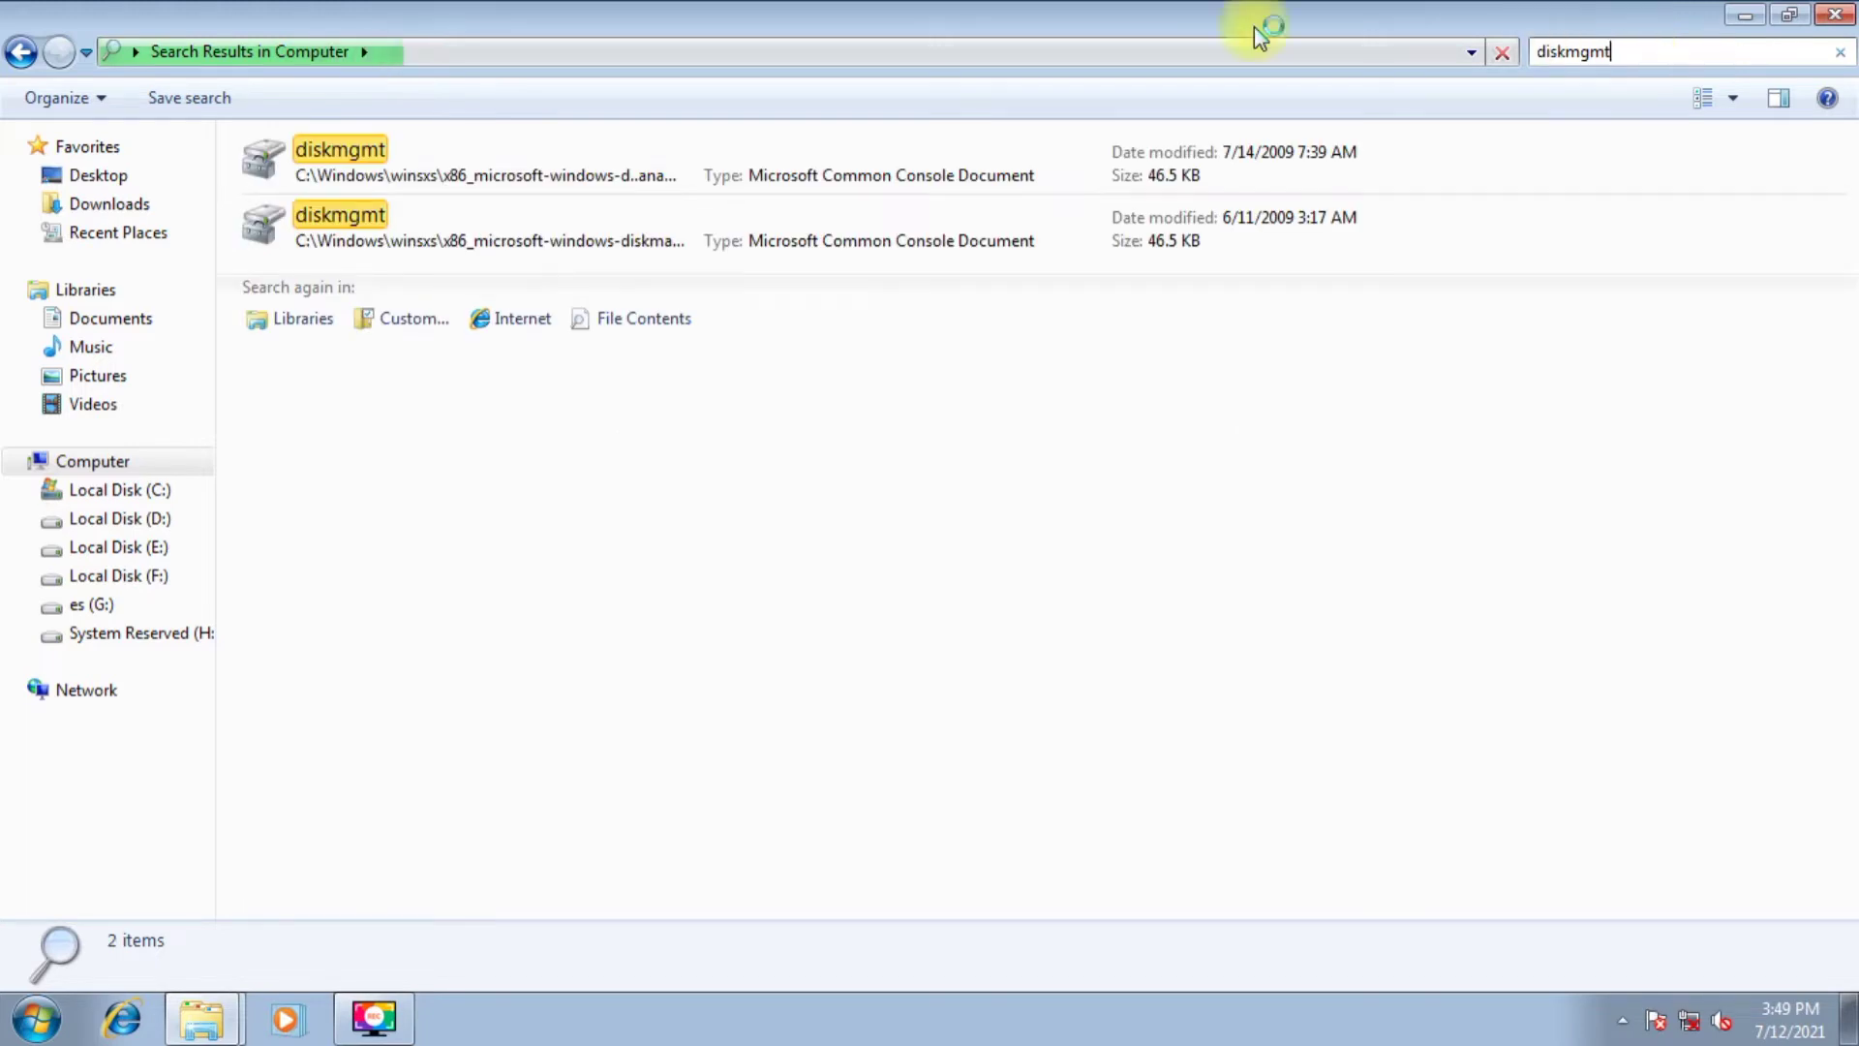
pyautogui.click(353, 158)
pyautogui.rightClick(353, 158)
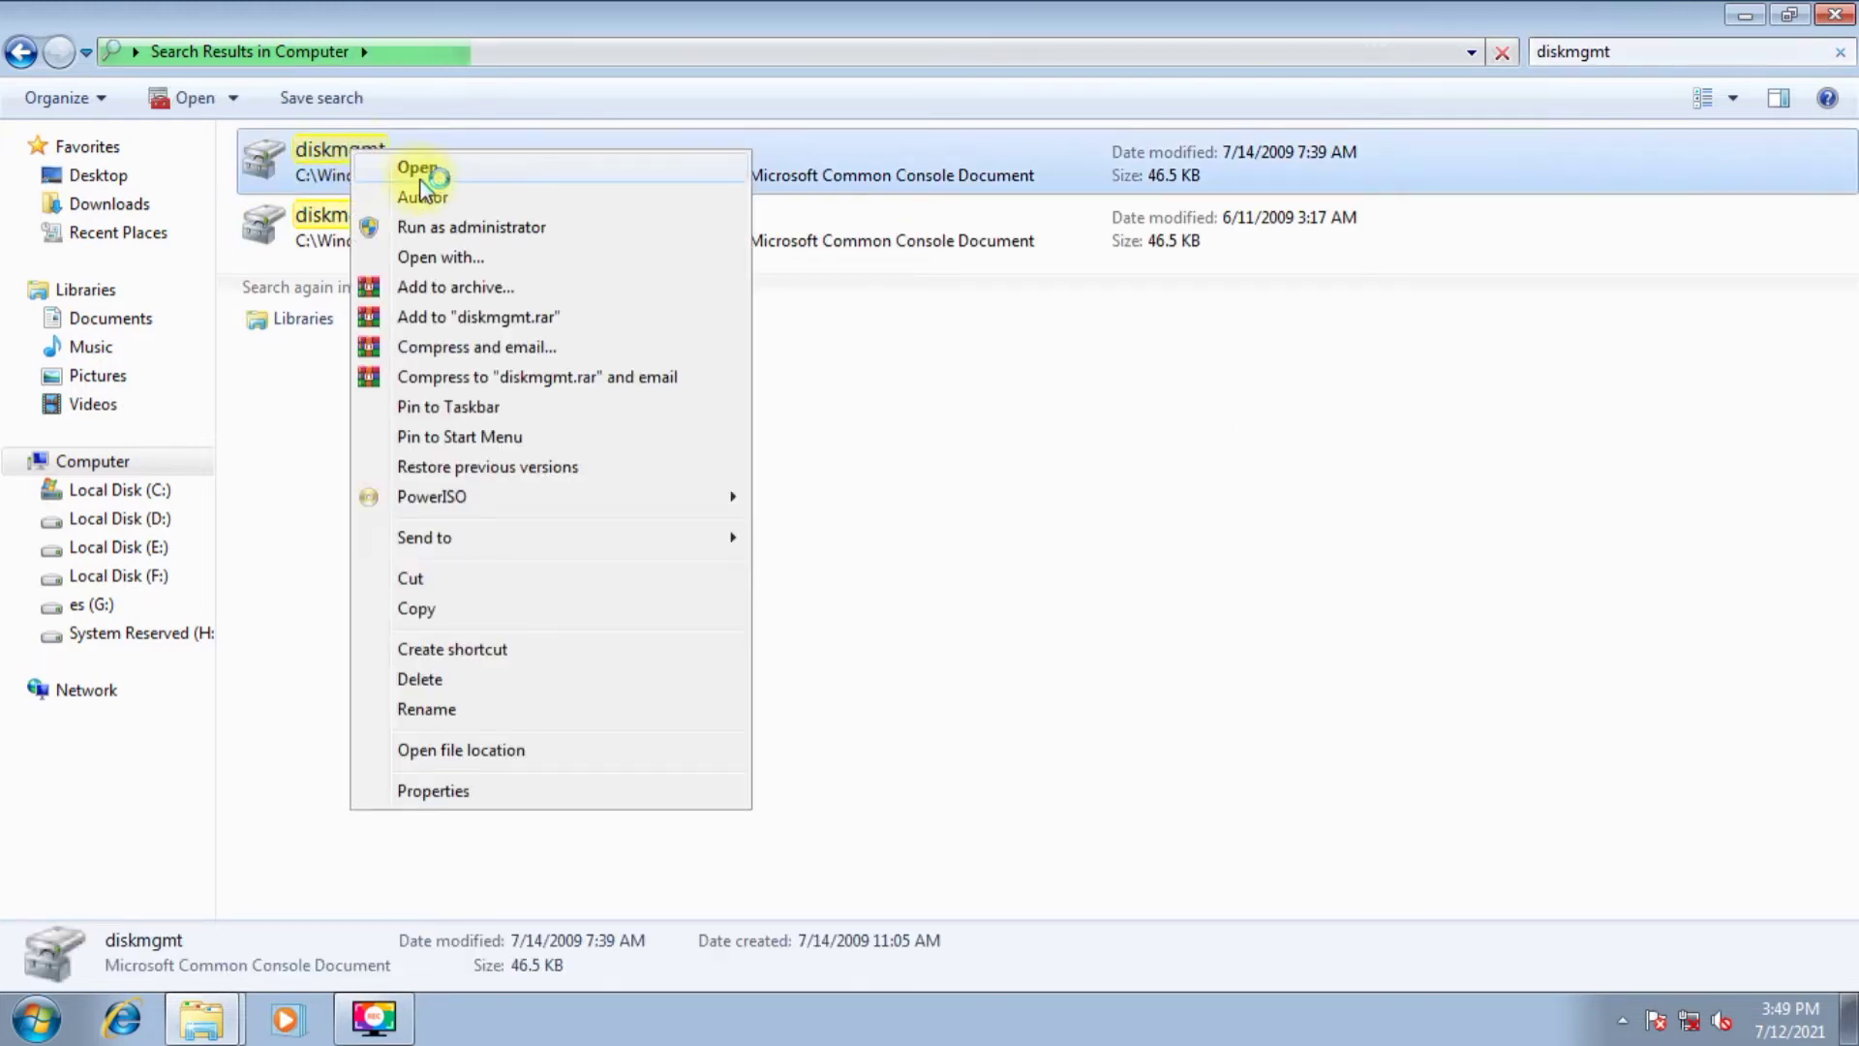
pyautogui.click(451, 165)
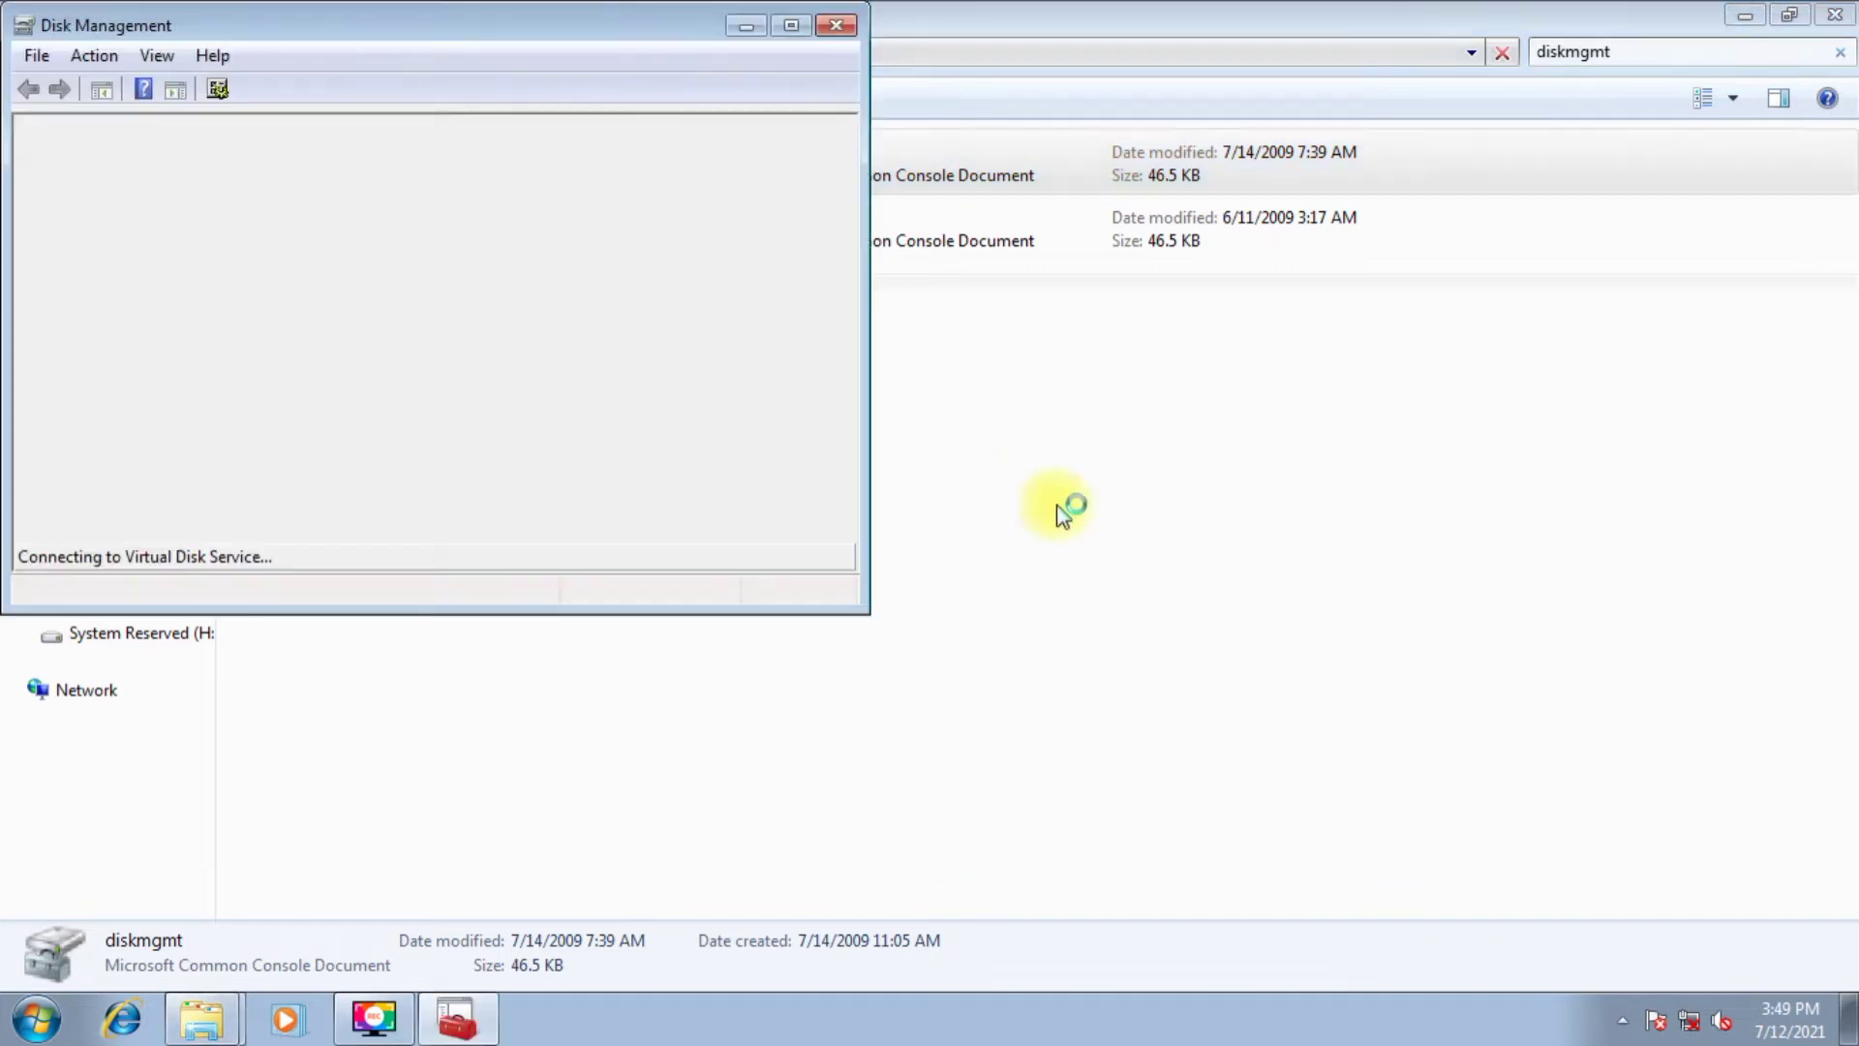
# - Minimize the file explorer window, refresh the desktop, and maximize Disk Management
pyautogui.click(1756, 17)
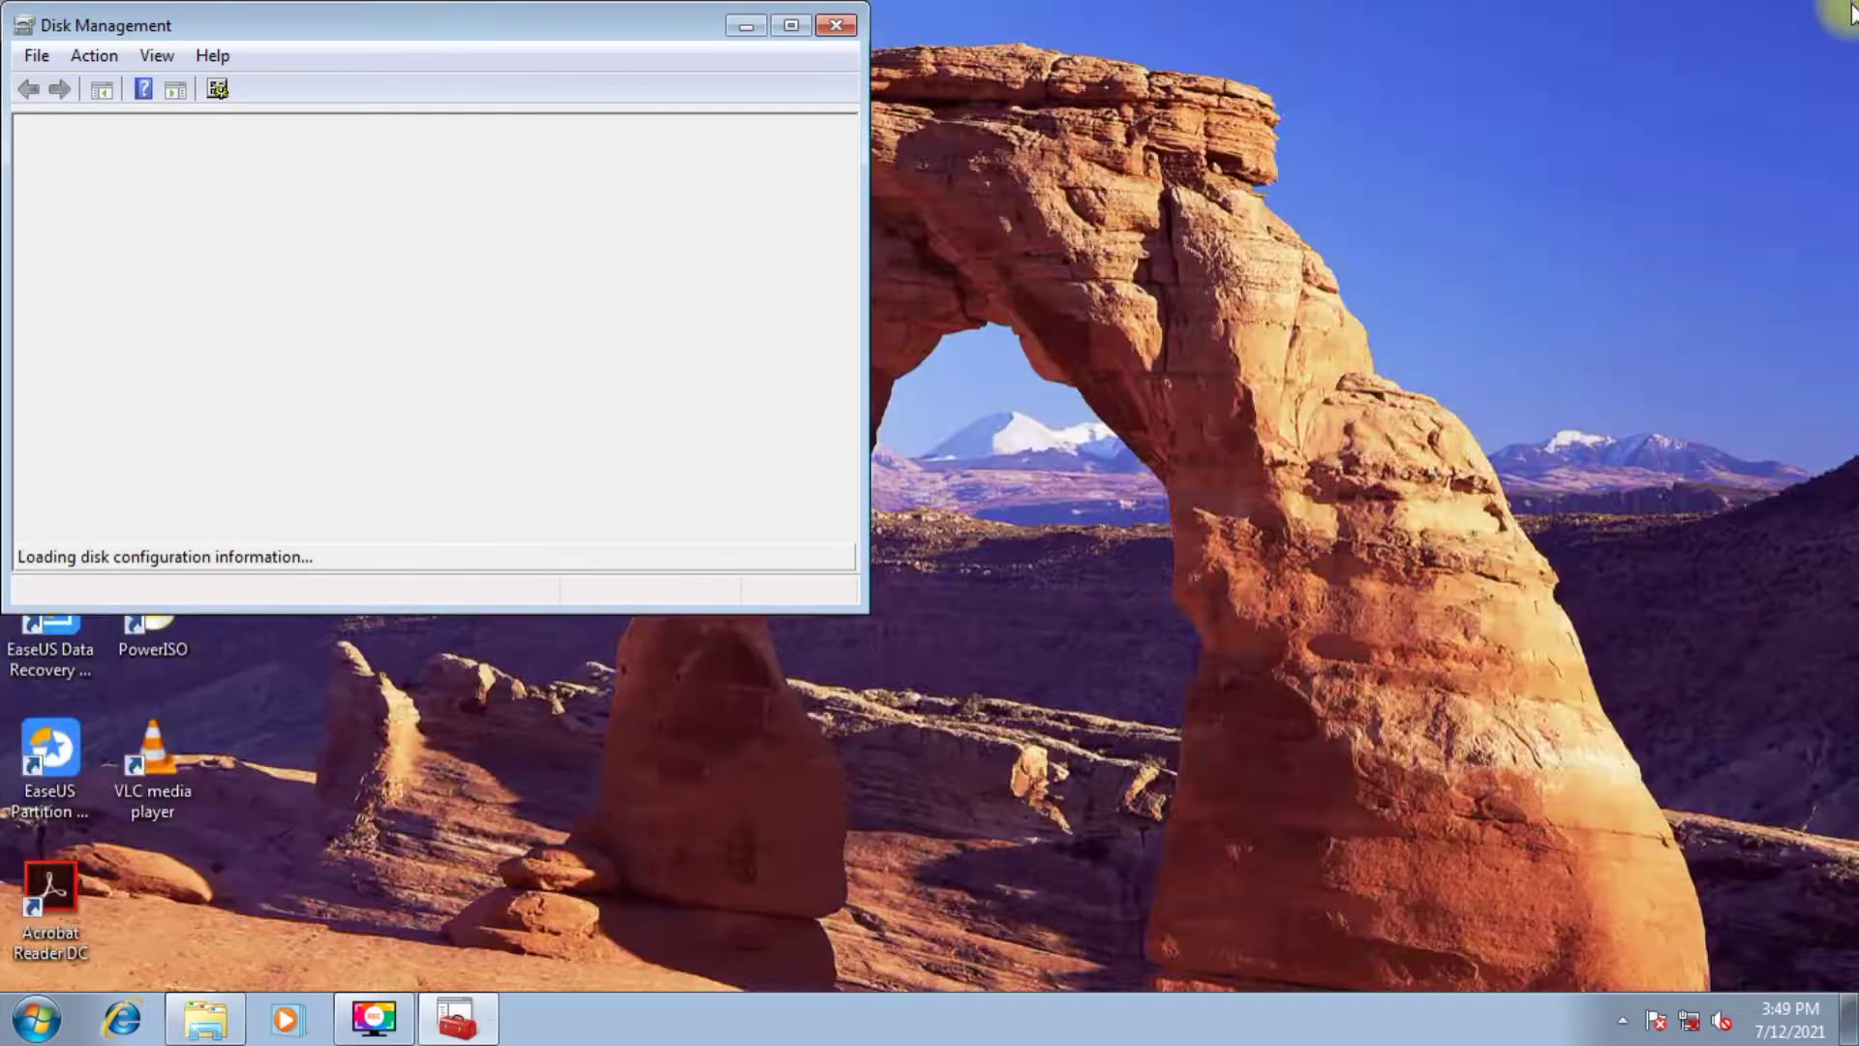
pyautogui.rightClick(1065, 119)
pyautogui.click(1133, 196)
pyautogui.click(791, 25)
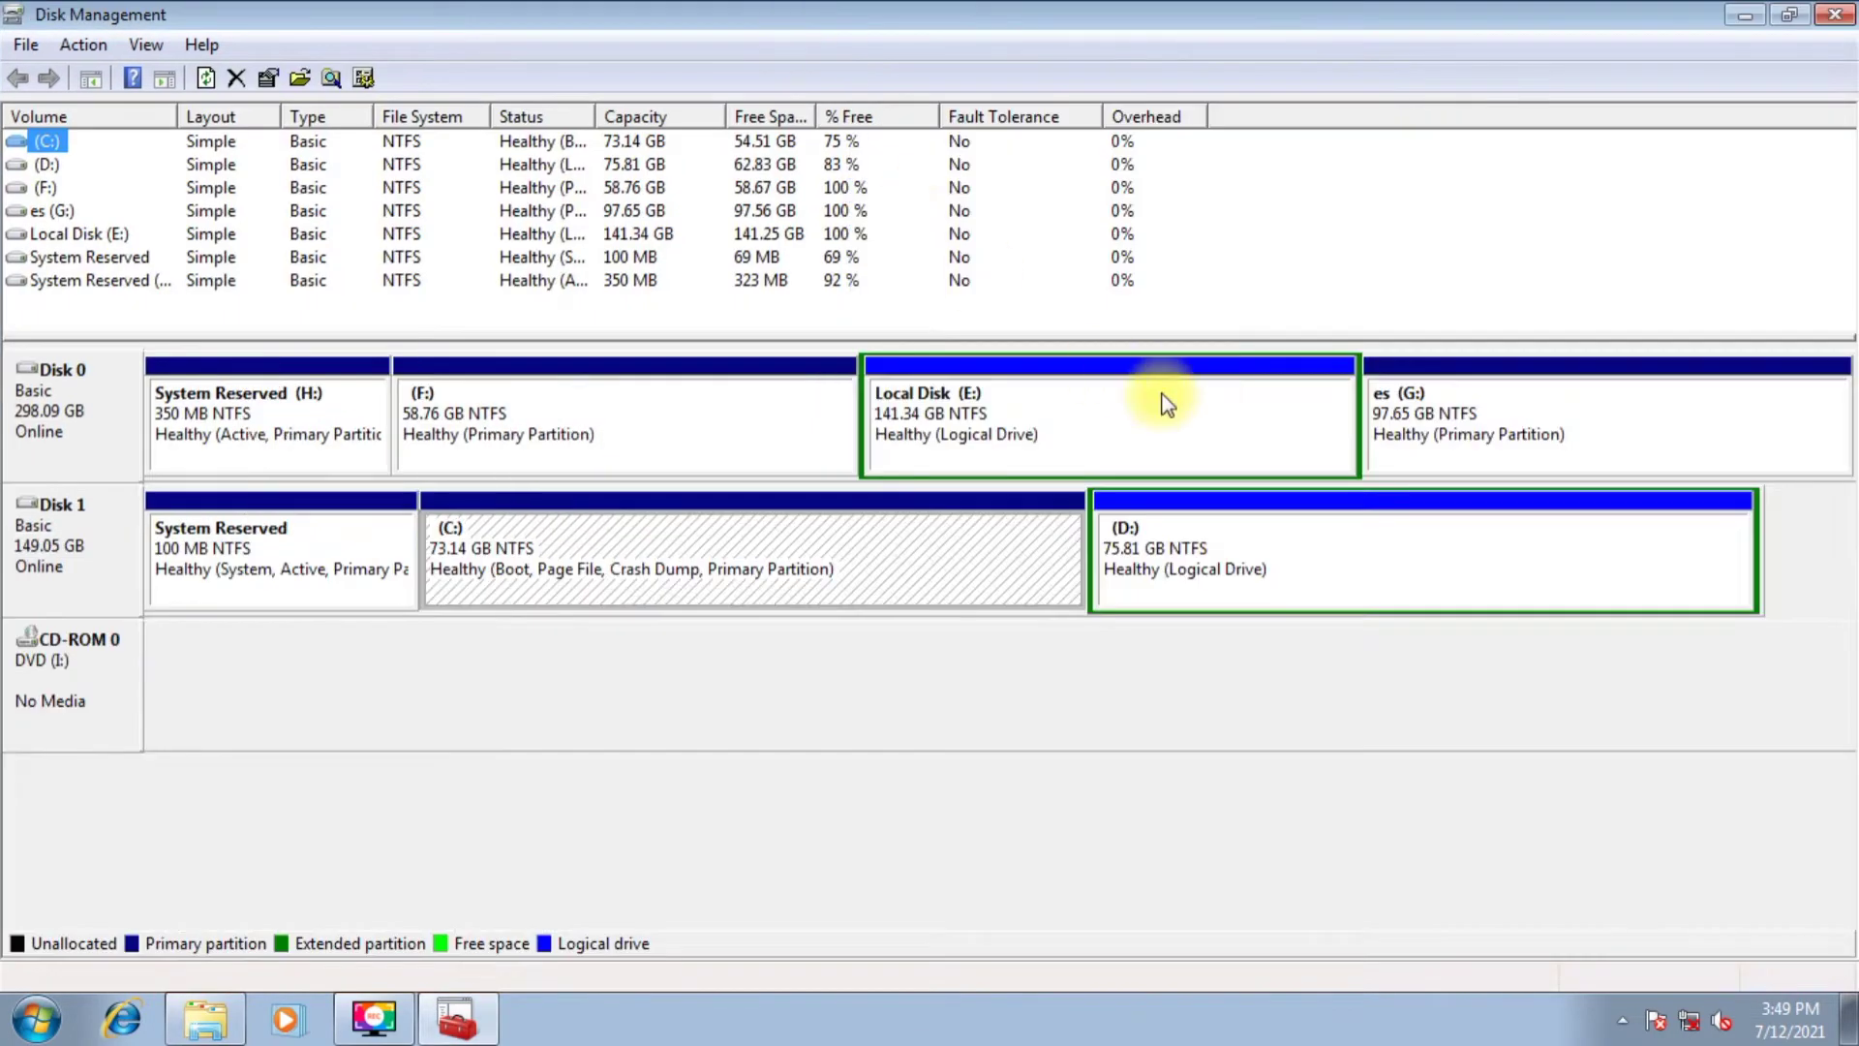
# - Examine Disk 0 and each of its partitions to identify the correct hard drive to clear
pyautogui.click(69, 366)
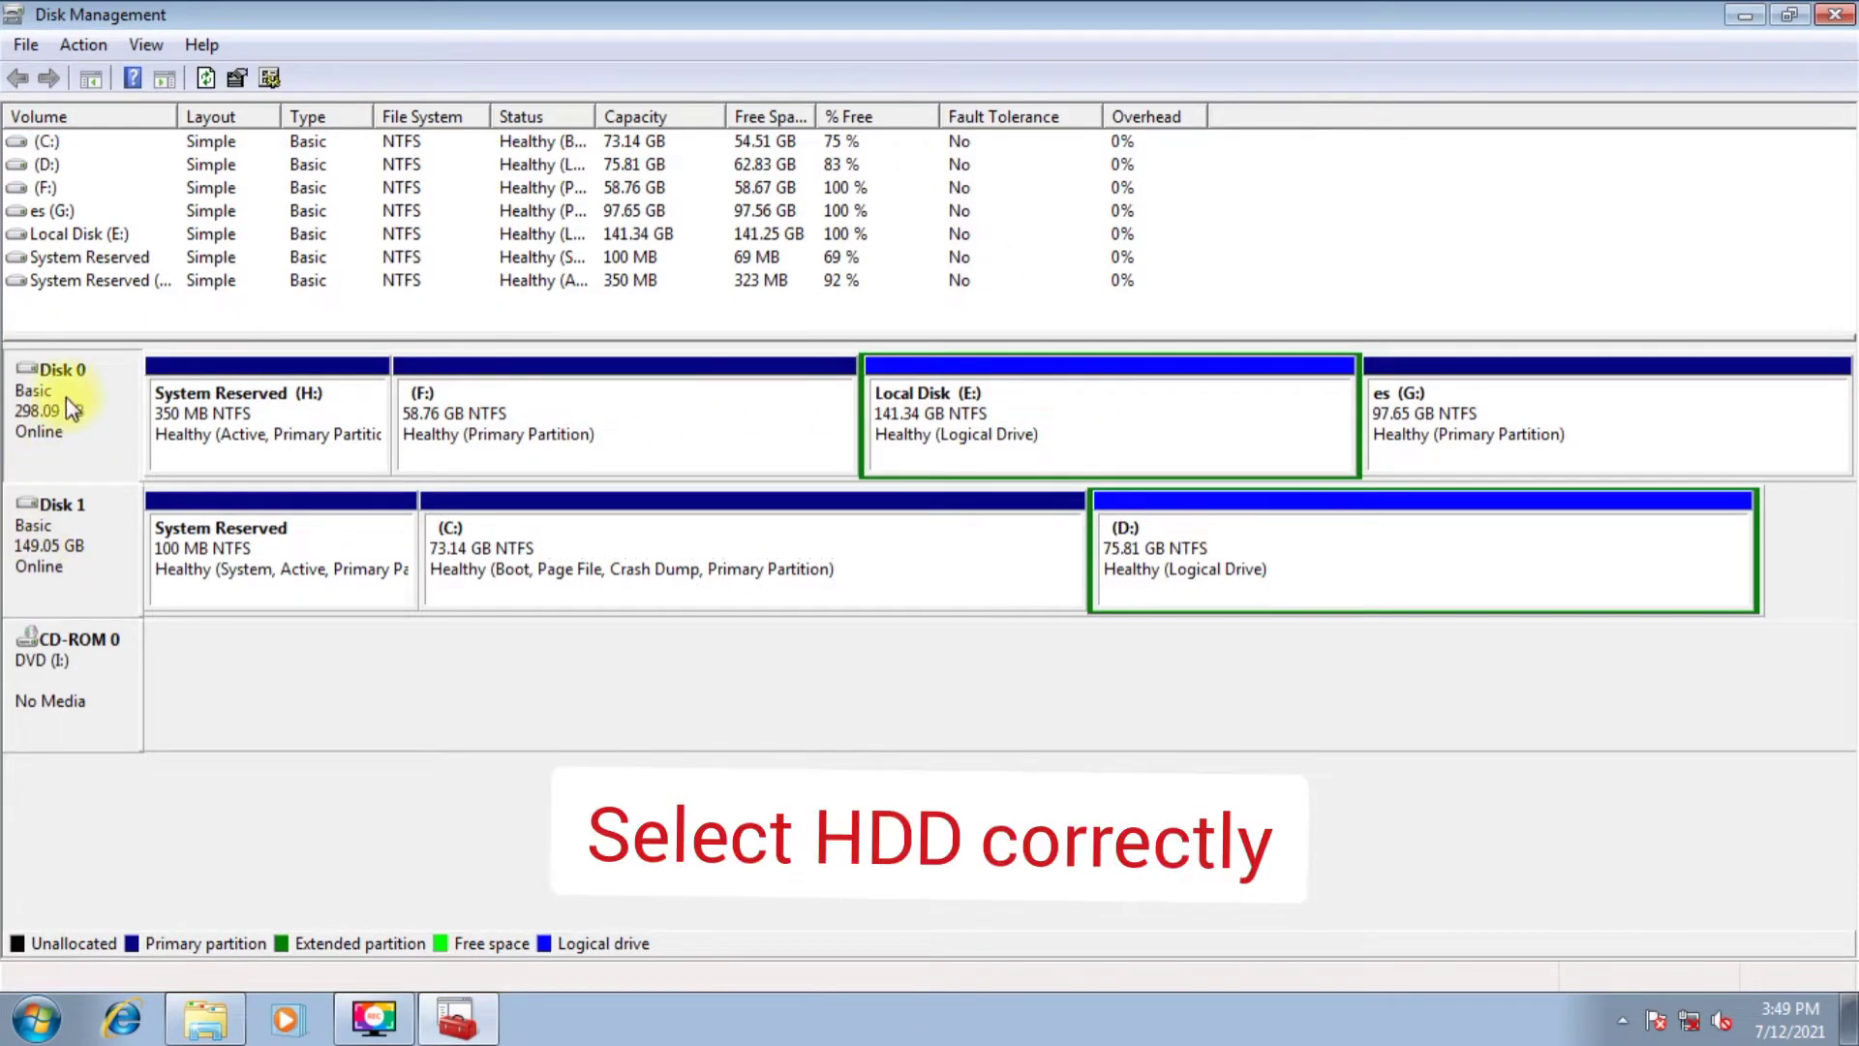
pyautogui.rightClick(66, 397)
pyautogui.click(560, 688)
pyautogui.click(352, 403)
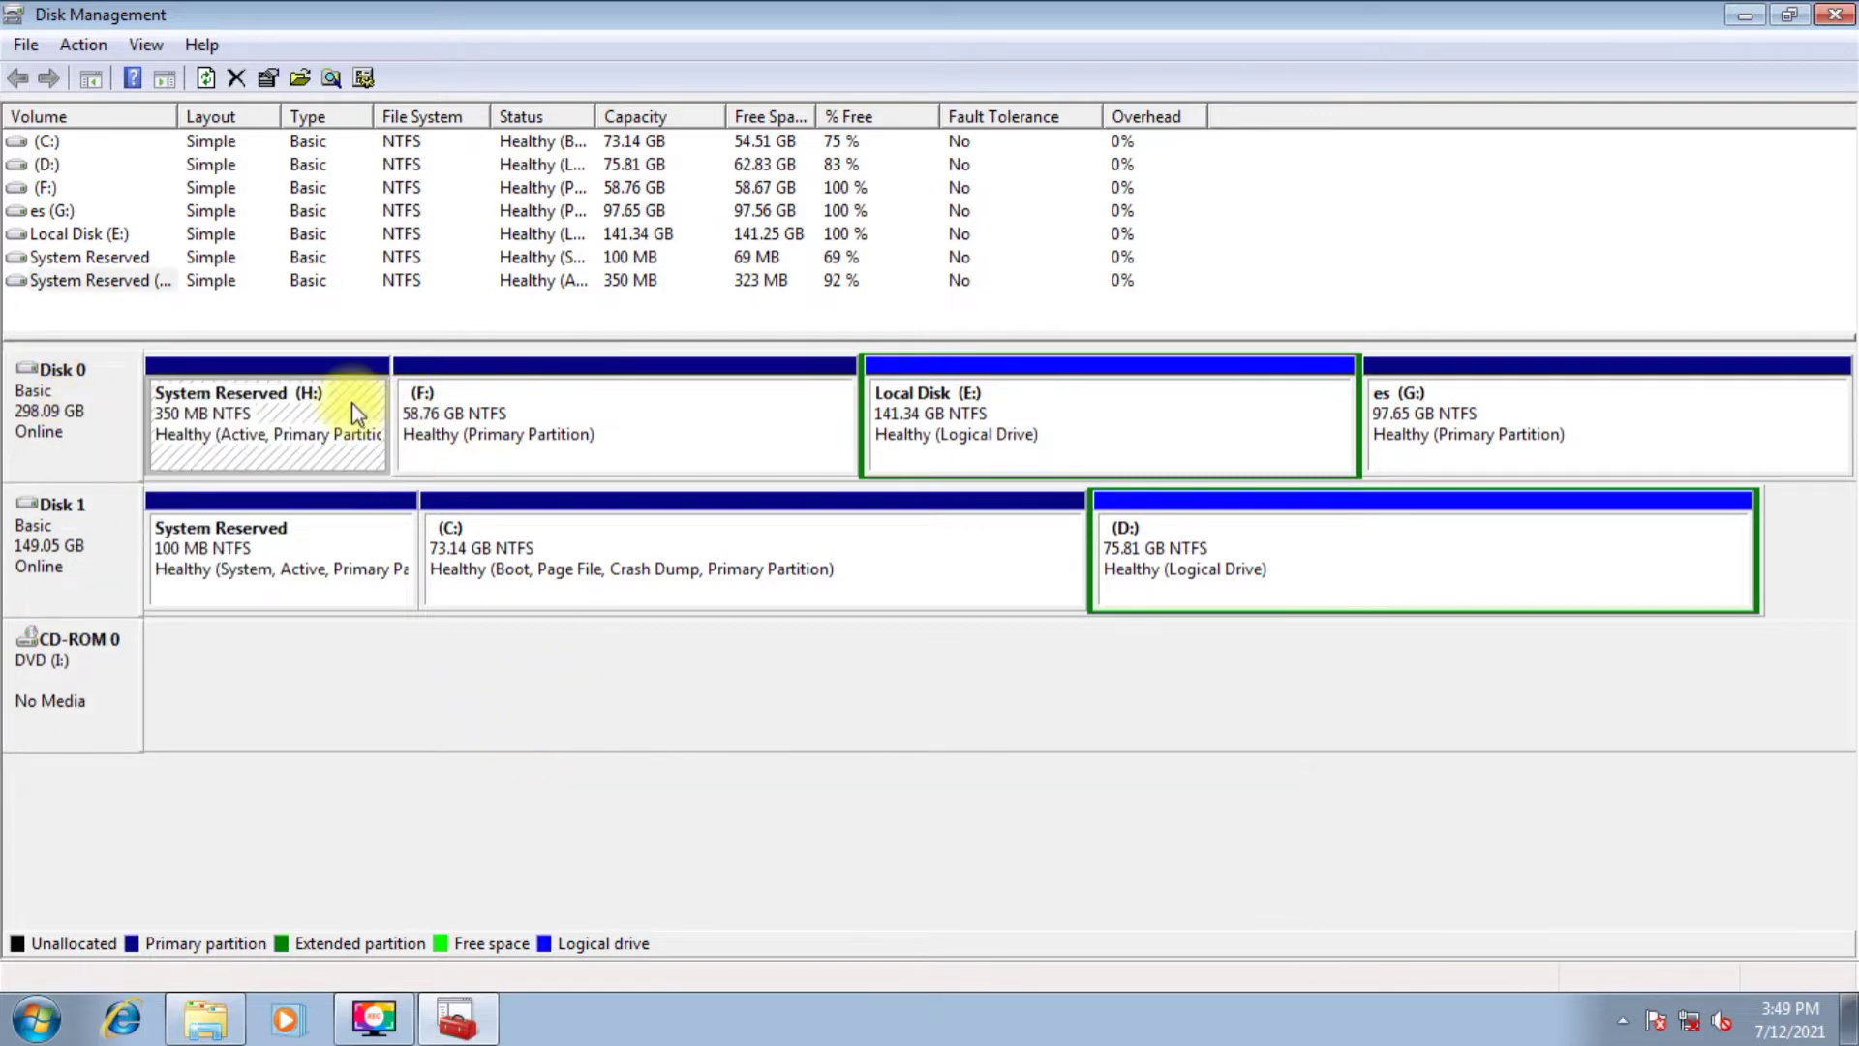
pyautogui.click(842, 388)
pyautogui.click(1113, 407)
pyautogui.click(1507, 403)
pyautogui.click(281, 426)
pyautogui.rightClick(479, 415)
pyautogui.click(968, 423)
pyautogui.click(132, 405)
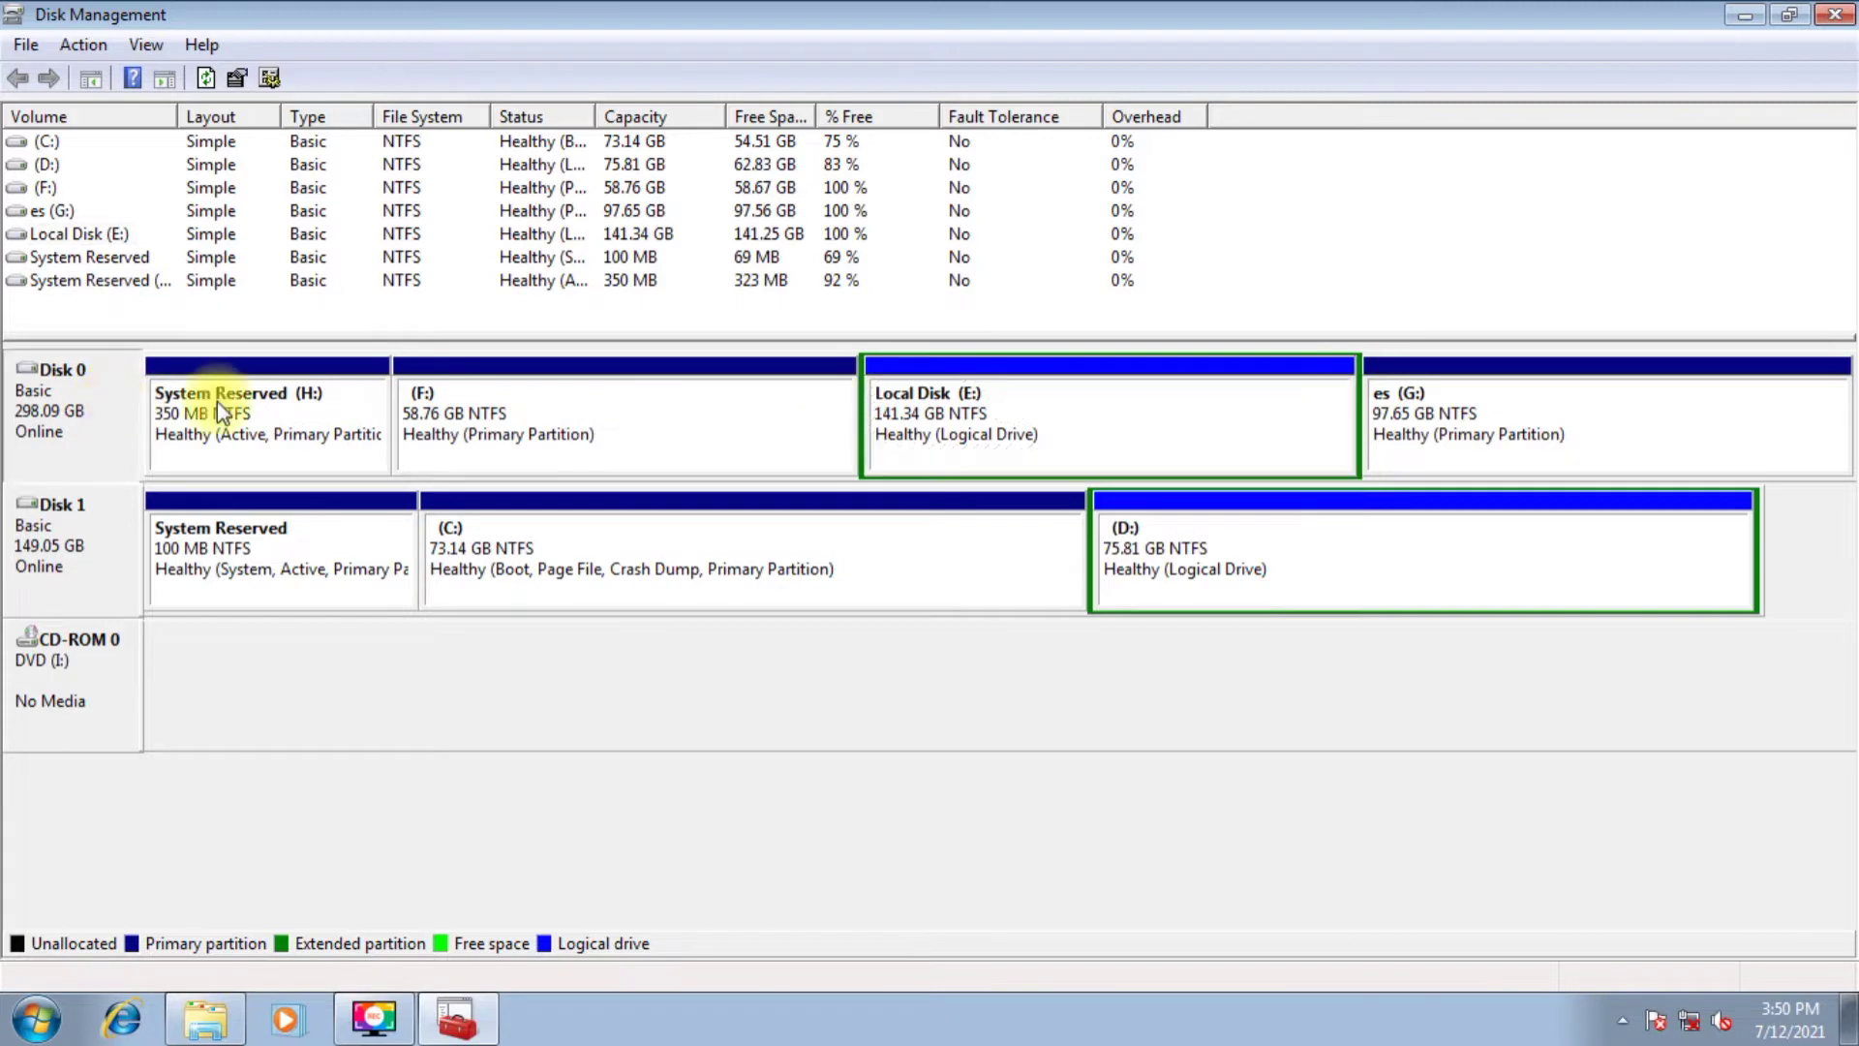
# - Delete the System Reserved (H:) volume on Disk 0, forcing the deletion although it is in use
pyautogui.rightClick(242, 402)
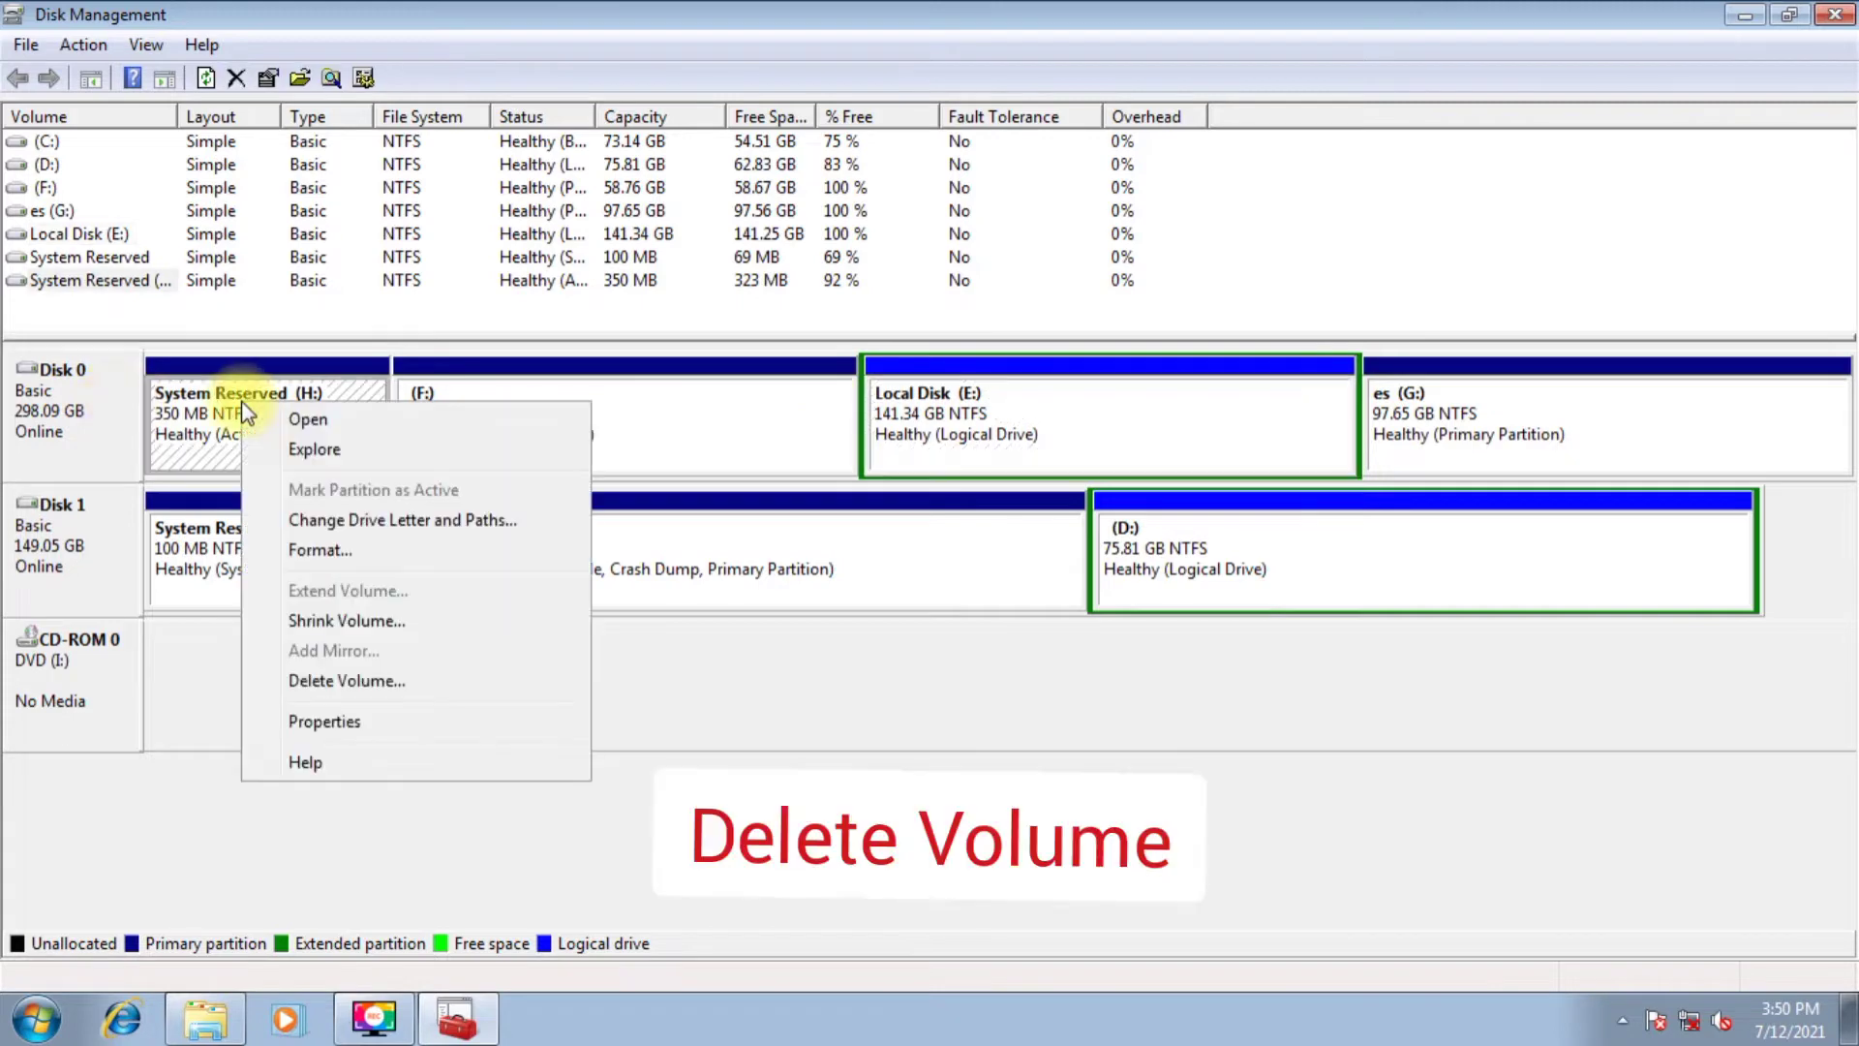
pyautogui.click(308, 681)
pyautogui.click(1013, 614)
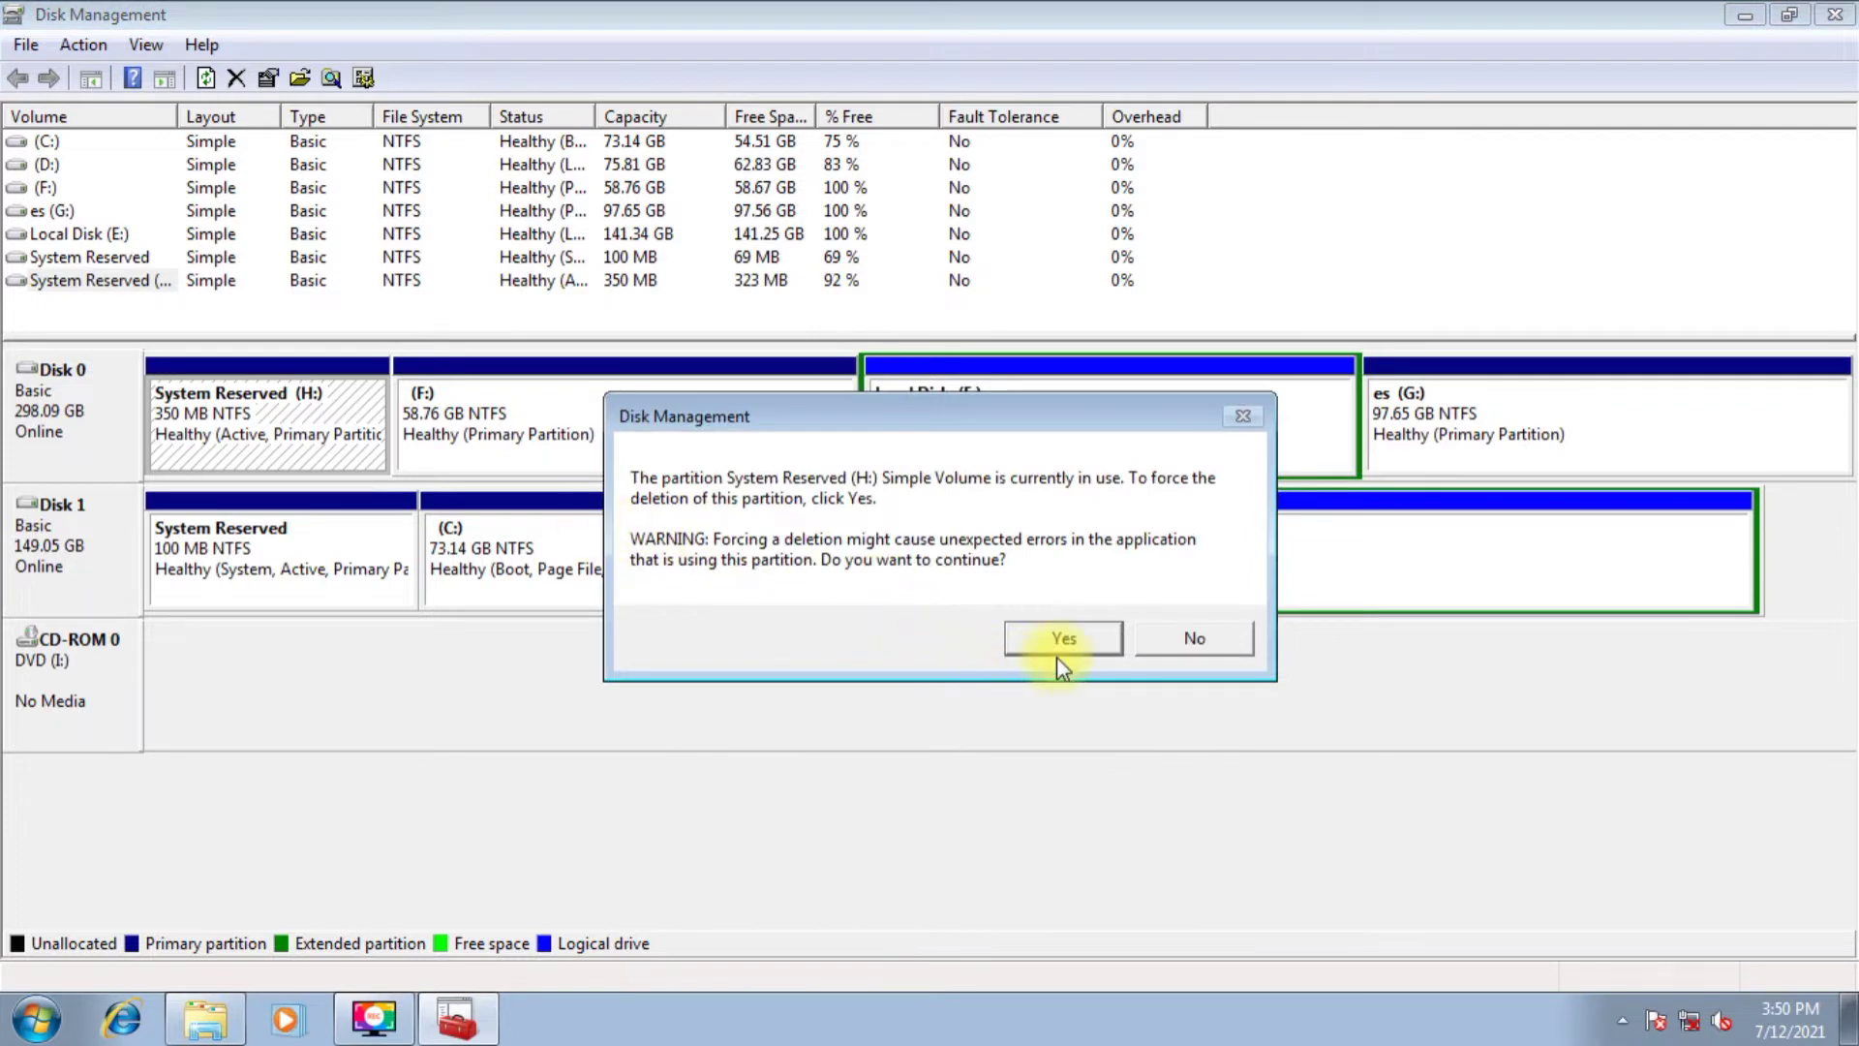
pyautogui.click(1079, 643)
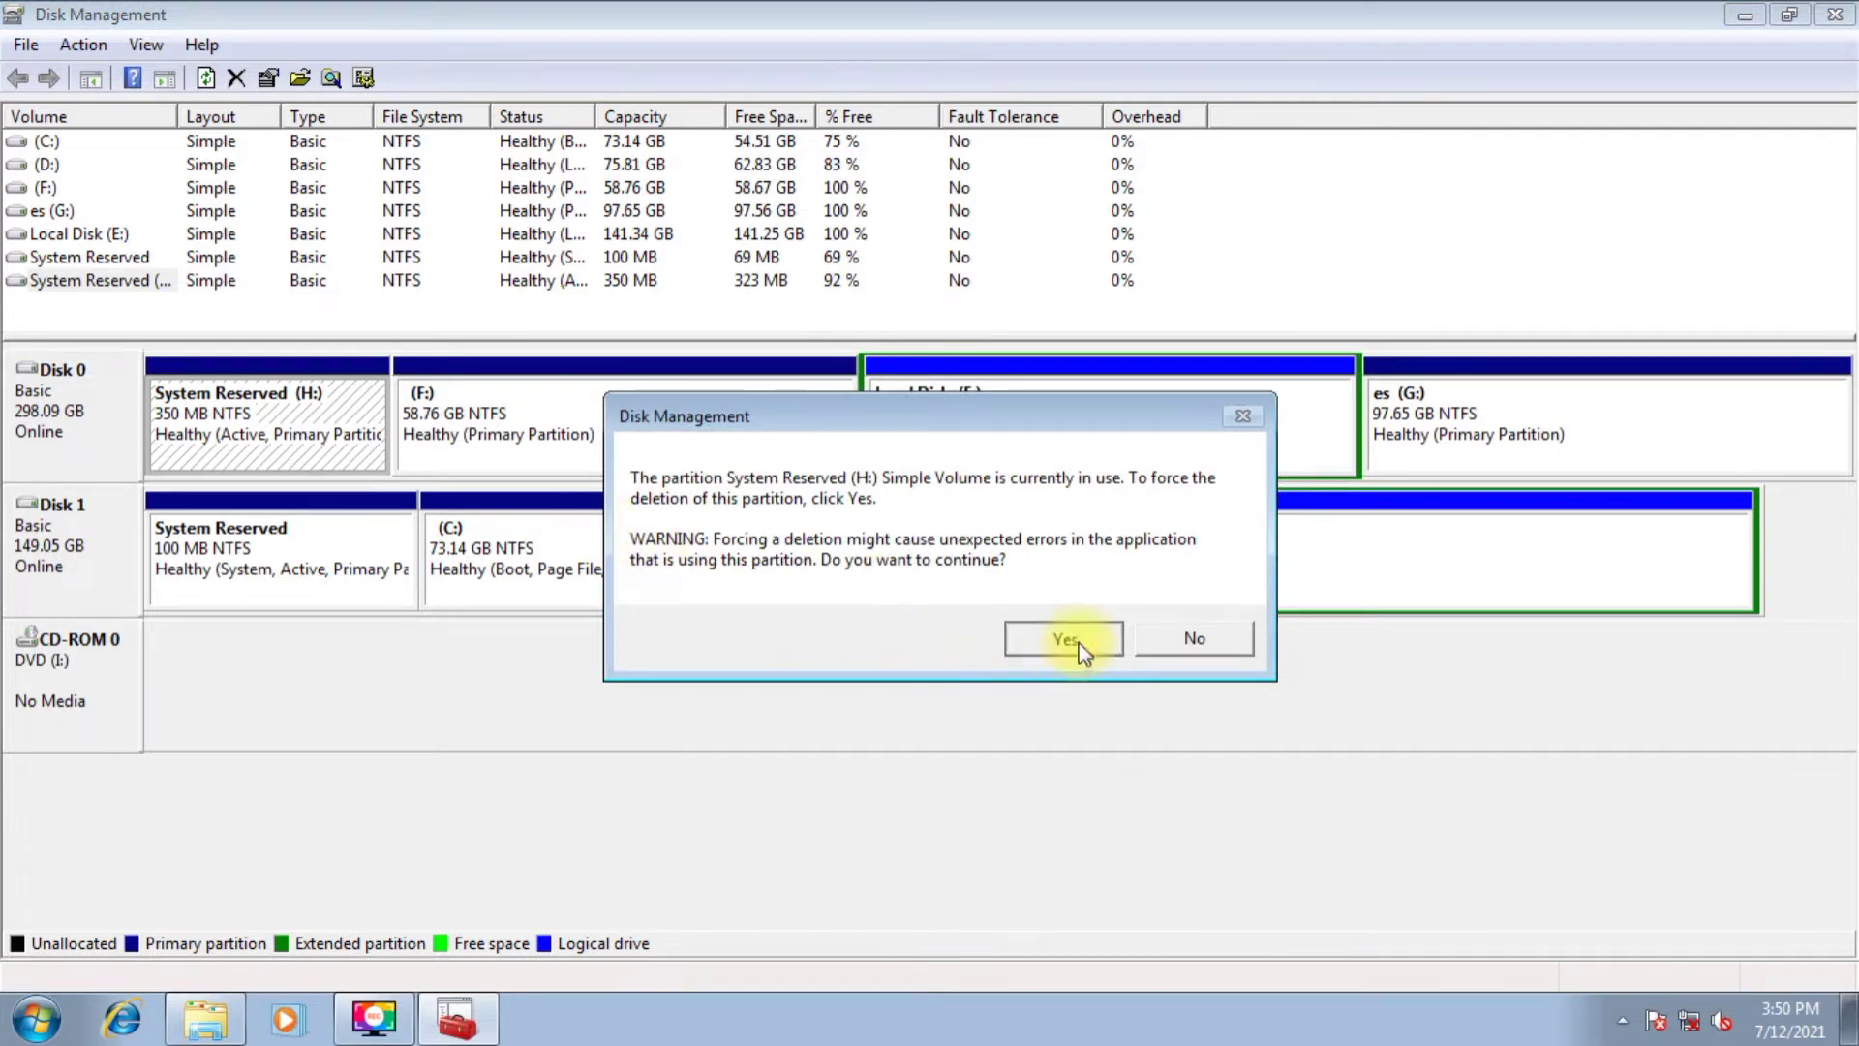
# - Delete the F: volume on Disk 0, forcing the deletion of the partition in use
pyautogui.click(490, 423)
pyautogui.rightClick(490, 426)
pyautogui.click(635, 706)
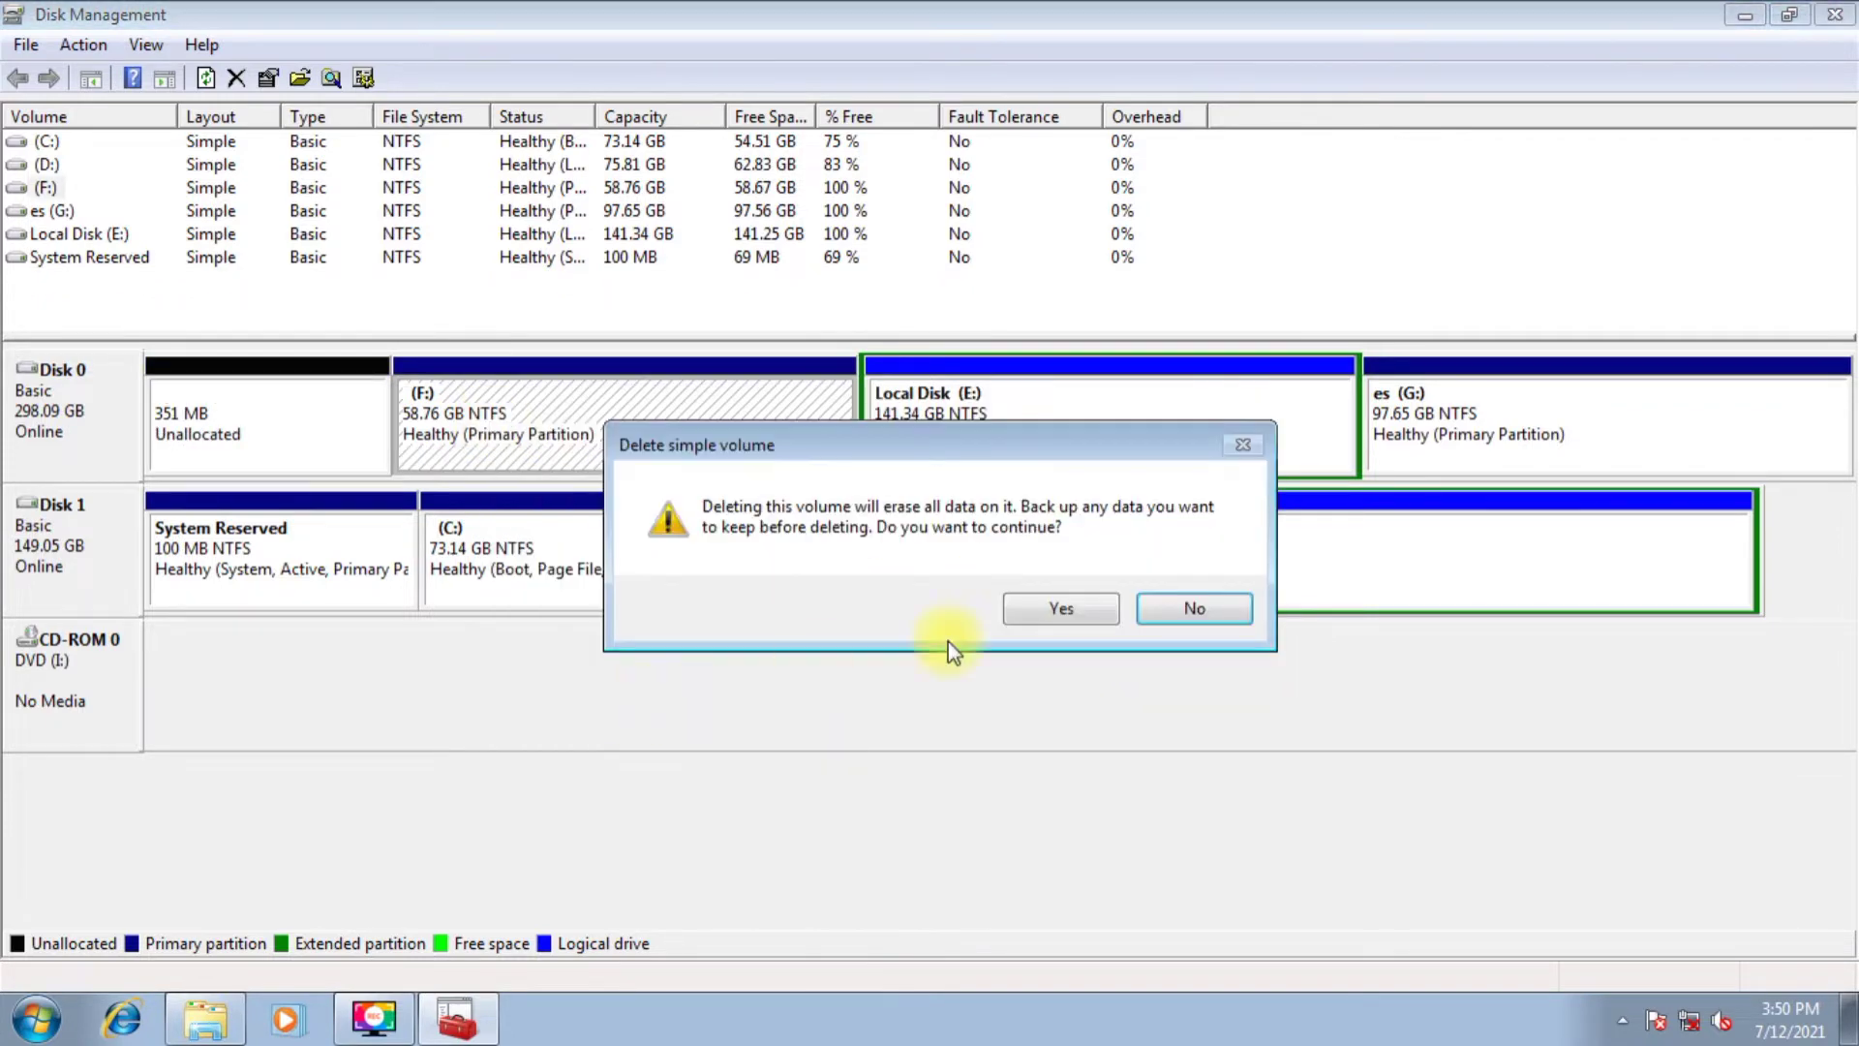
pyautogui.click(1060, 610)
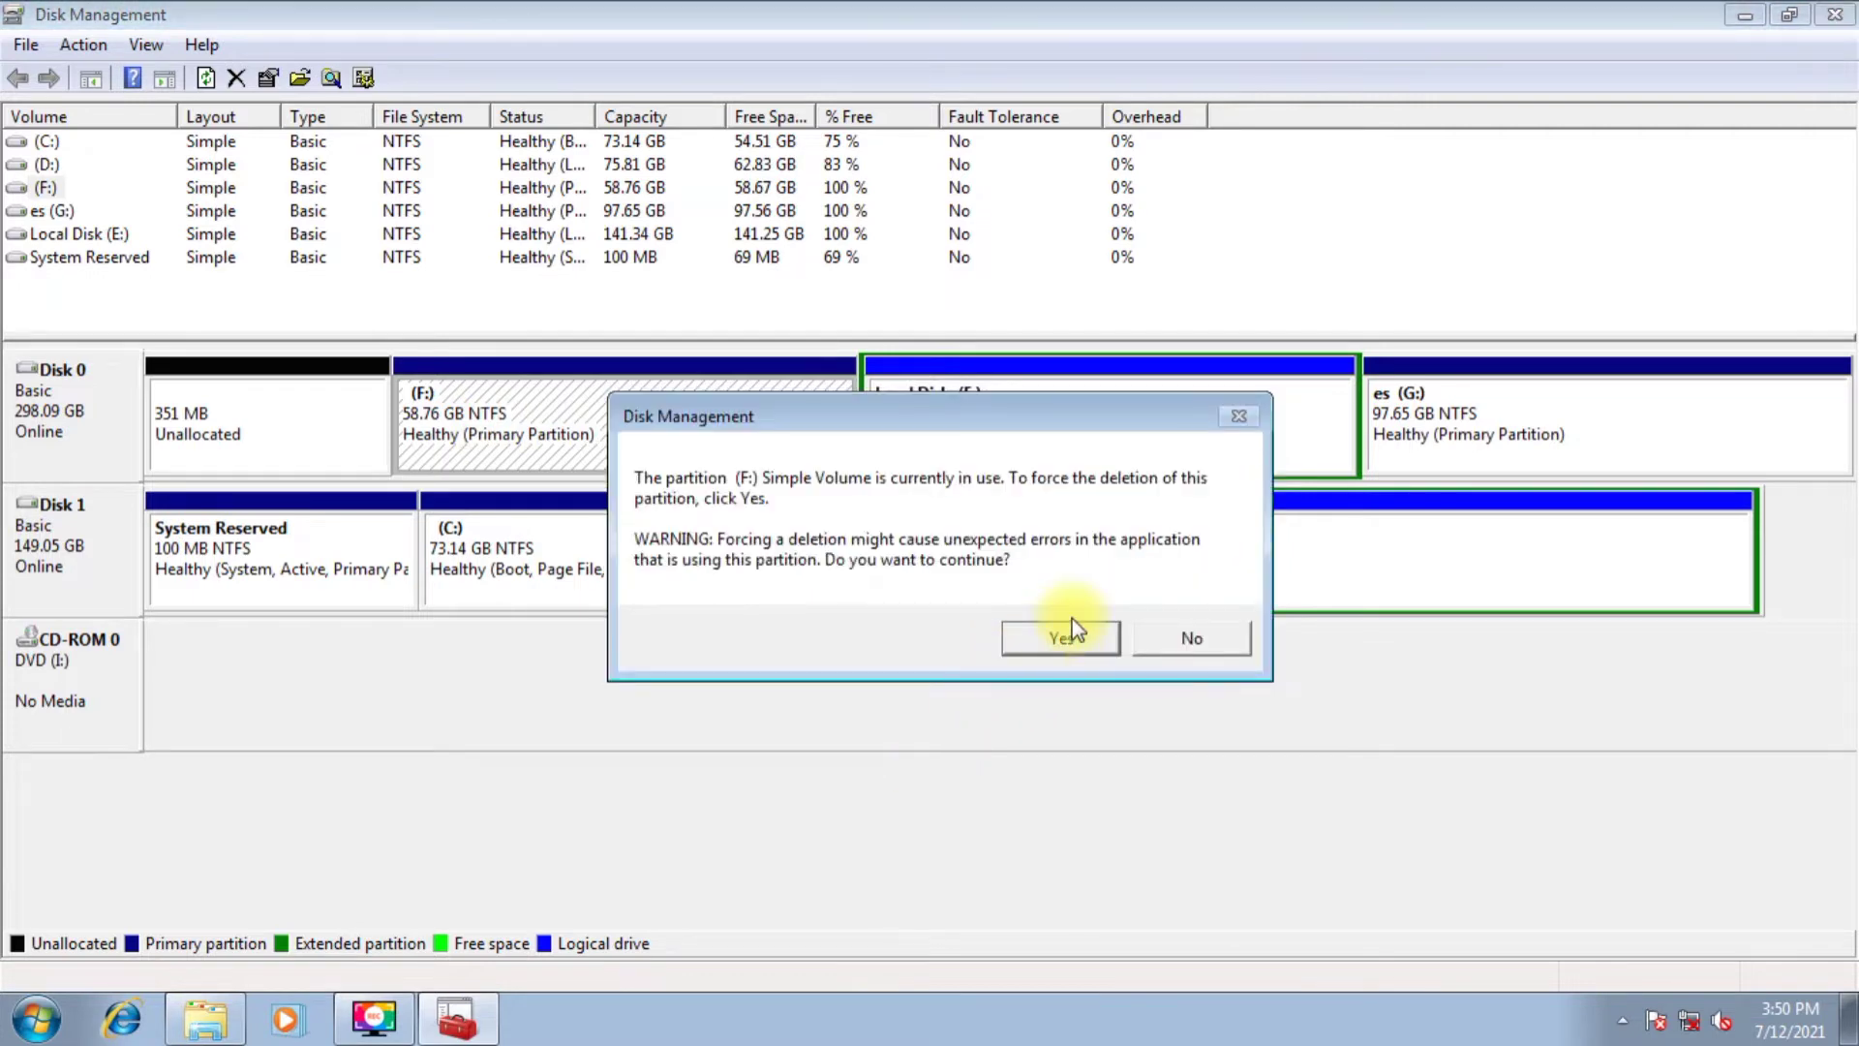
pyautogui.click(1070, 629)
# - Delete the Local Disk (E:) logical drive on Disk 0 and accept the data-loss confirmation
pyautogui.click(870, 424)
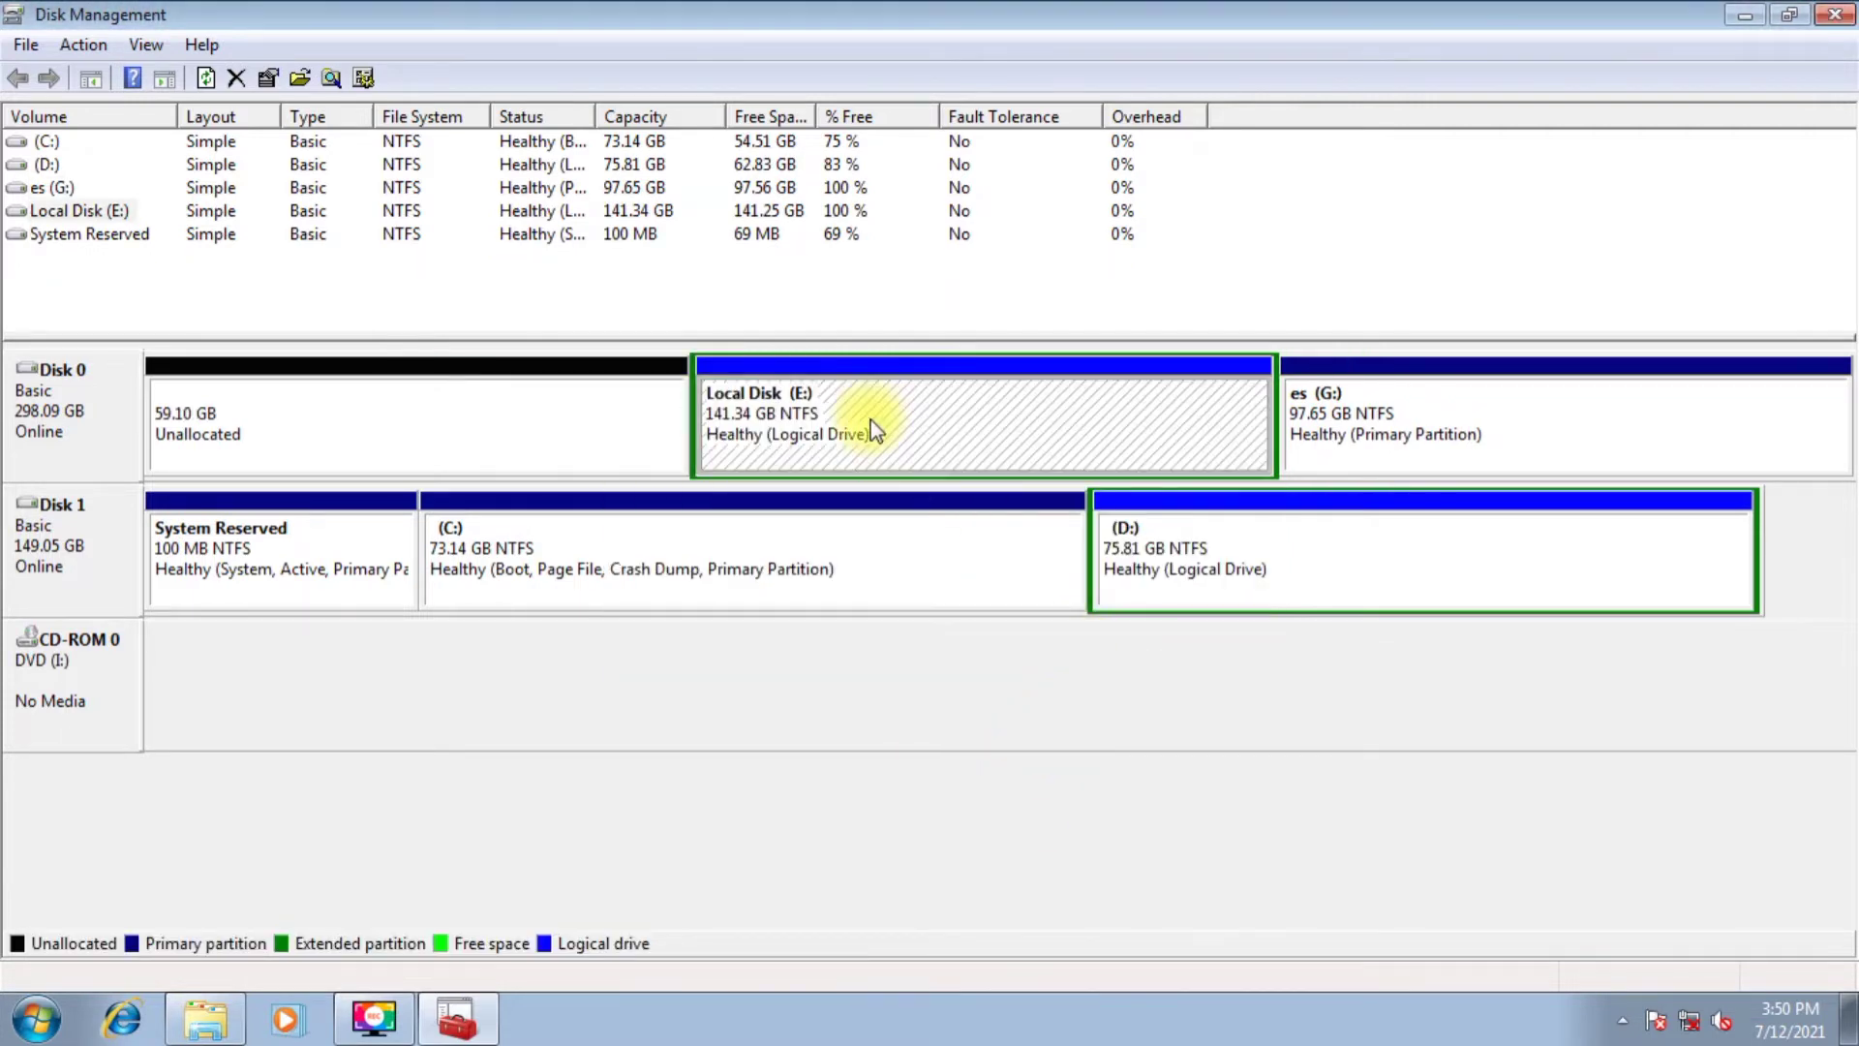
pyautogui.rightClick(871, 420)
pyautogui.click(1007, 669)
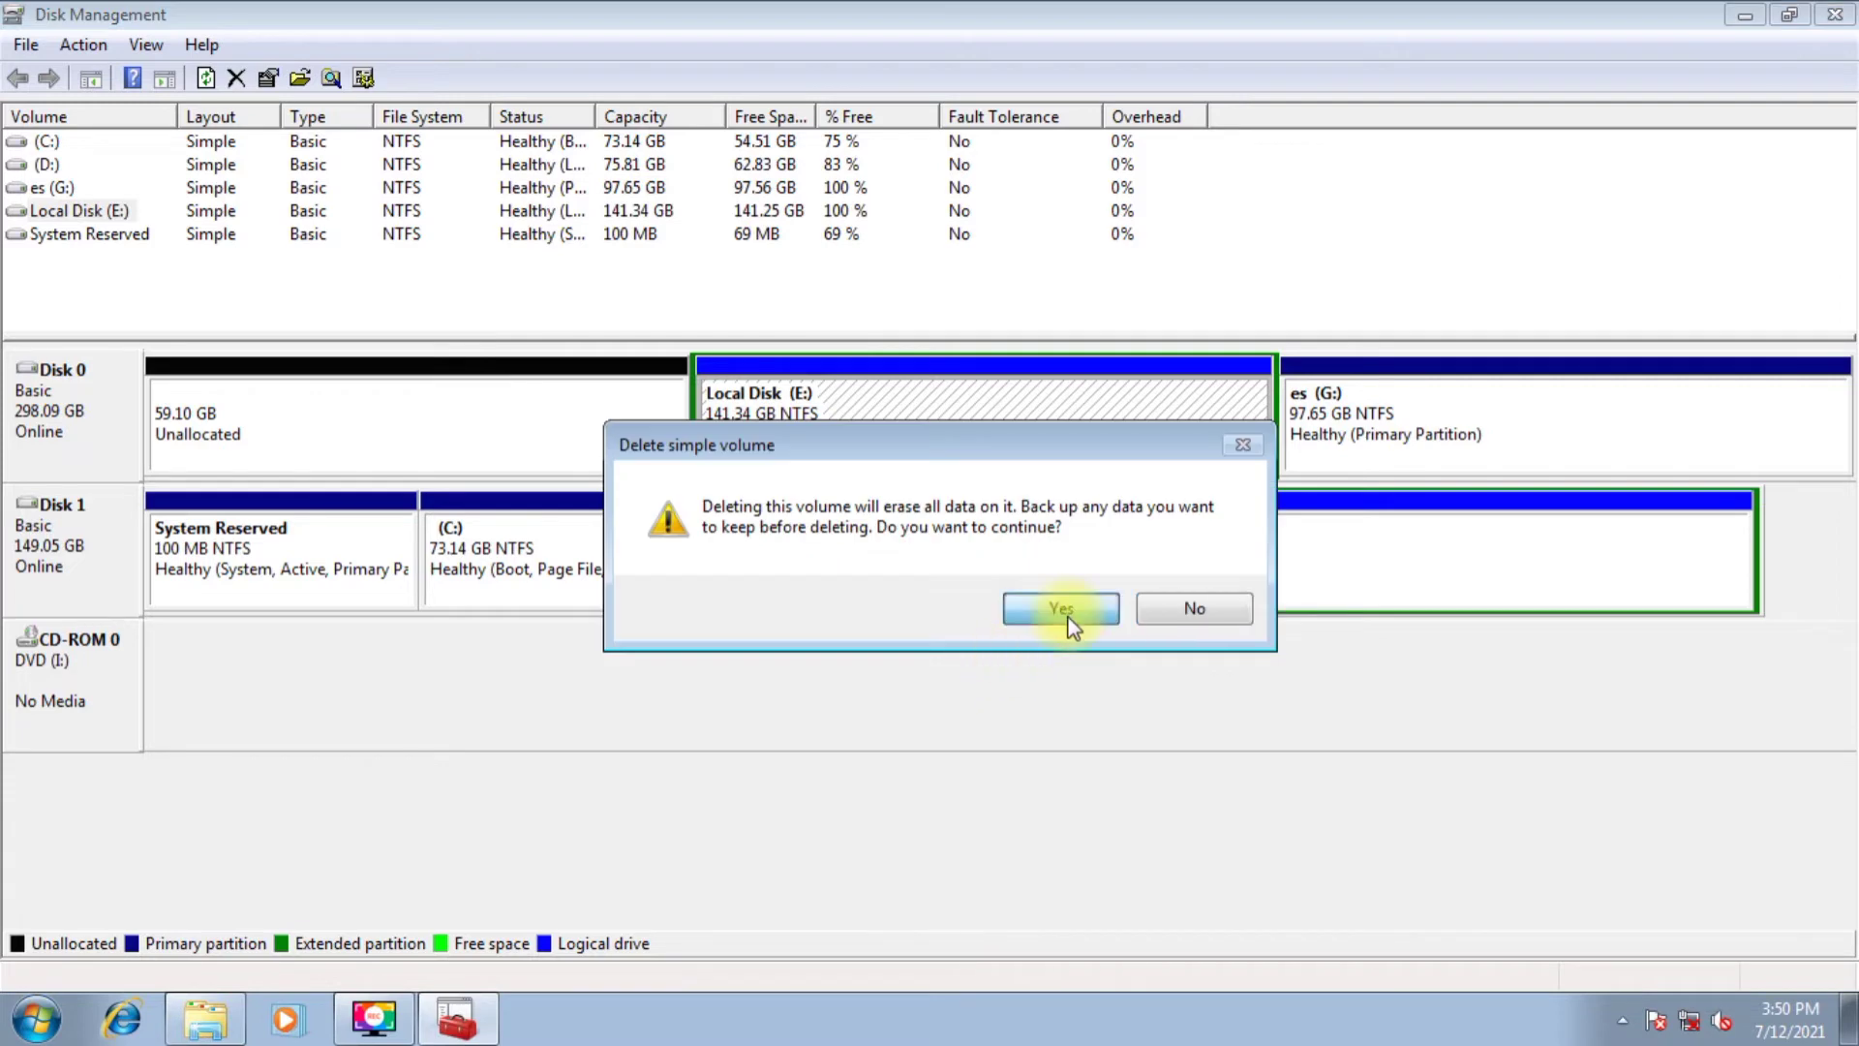
pyautogui.click(1070, 630)
pyautogui.click(1067, 639)
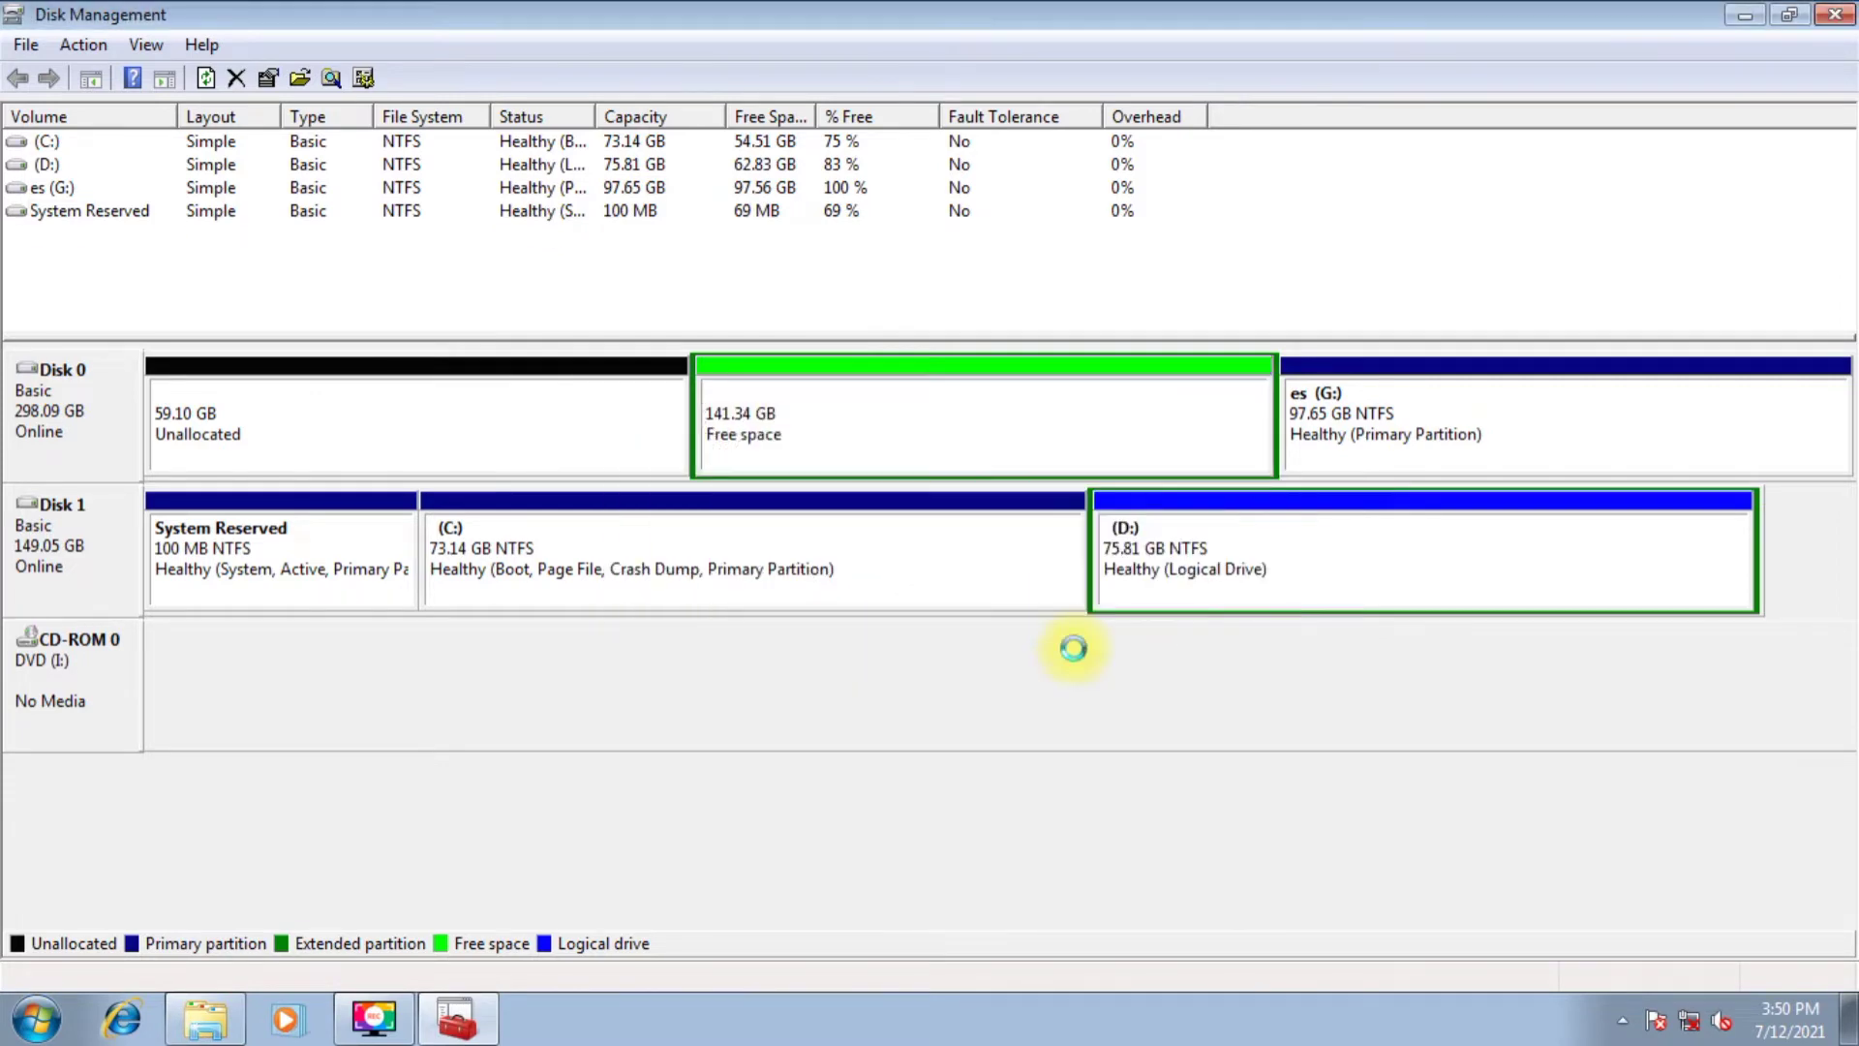
# - Delete the es (G:) primary partition on Disk 0, forcing the deletion while it is in use
pyautogui.rightClick(885, 422)
pyautogui.rightClick(1412, 410)
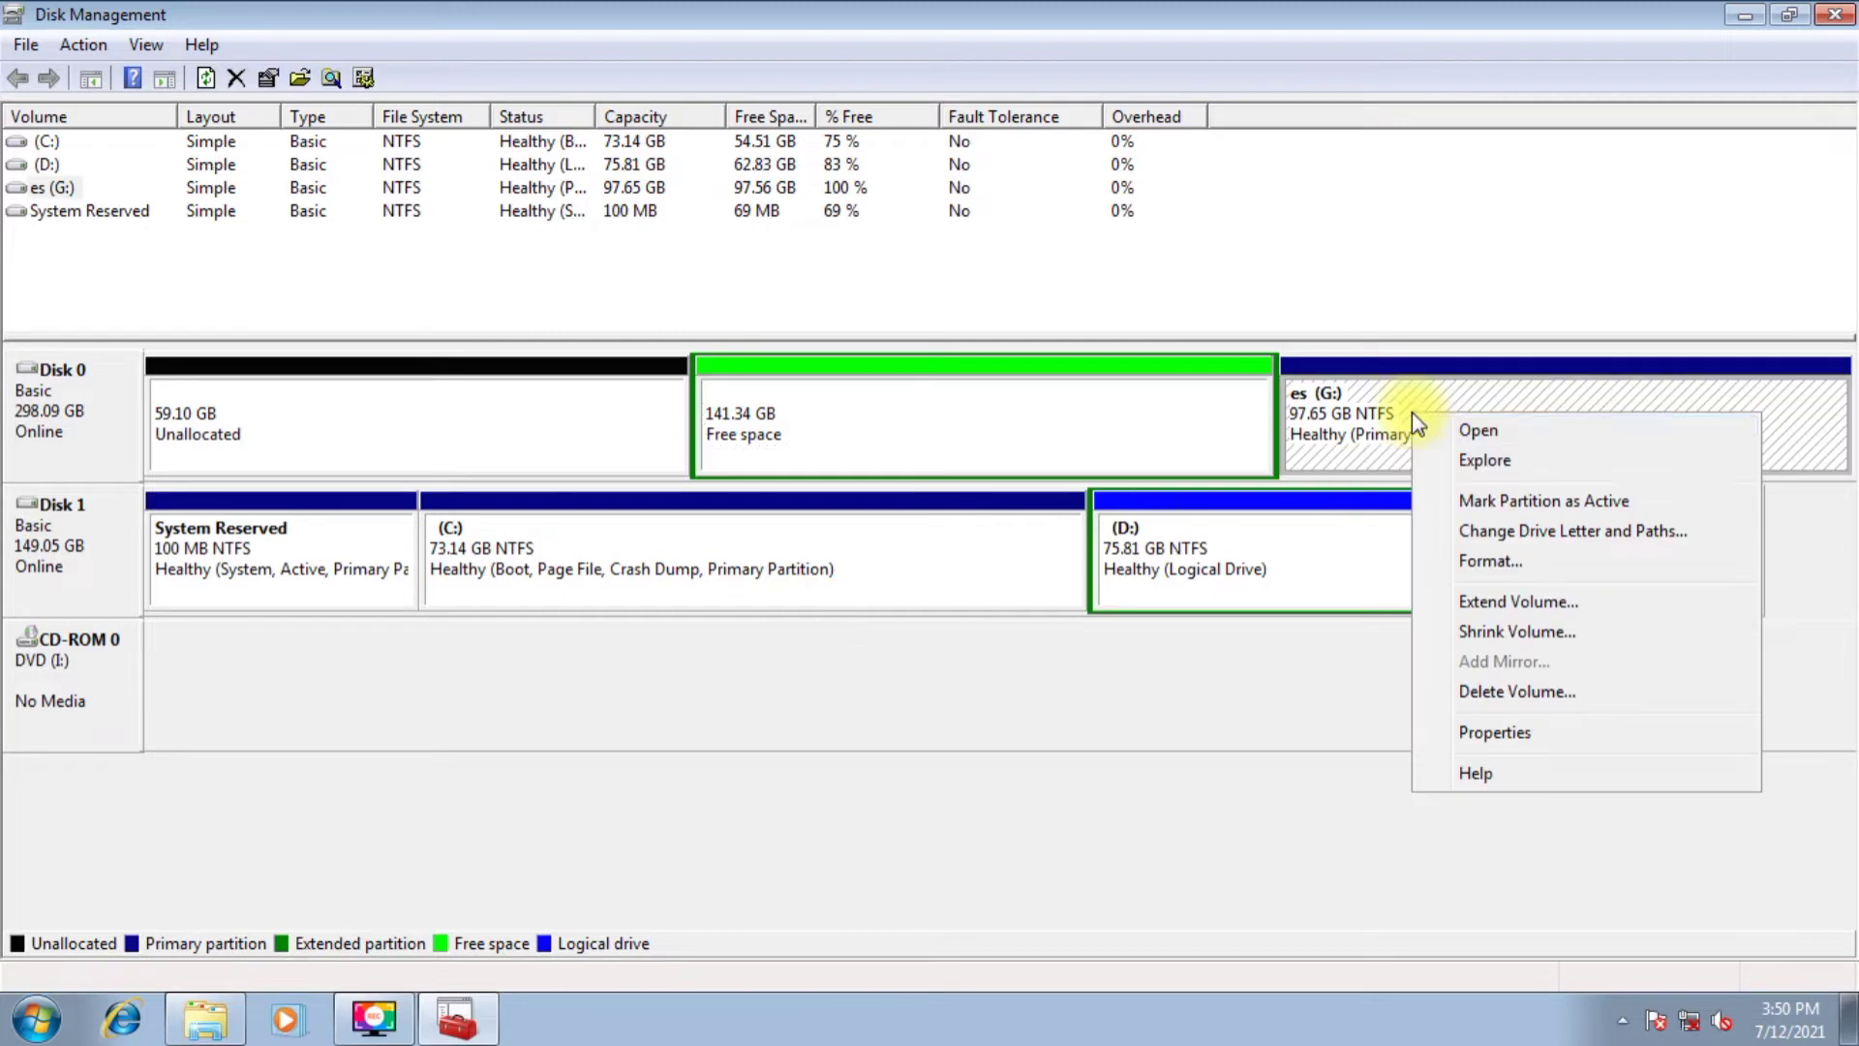
pyautogui.click(1445, 697)
pyautogui.click(1062, 608)
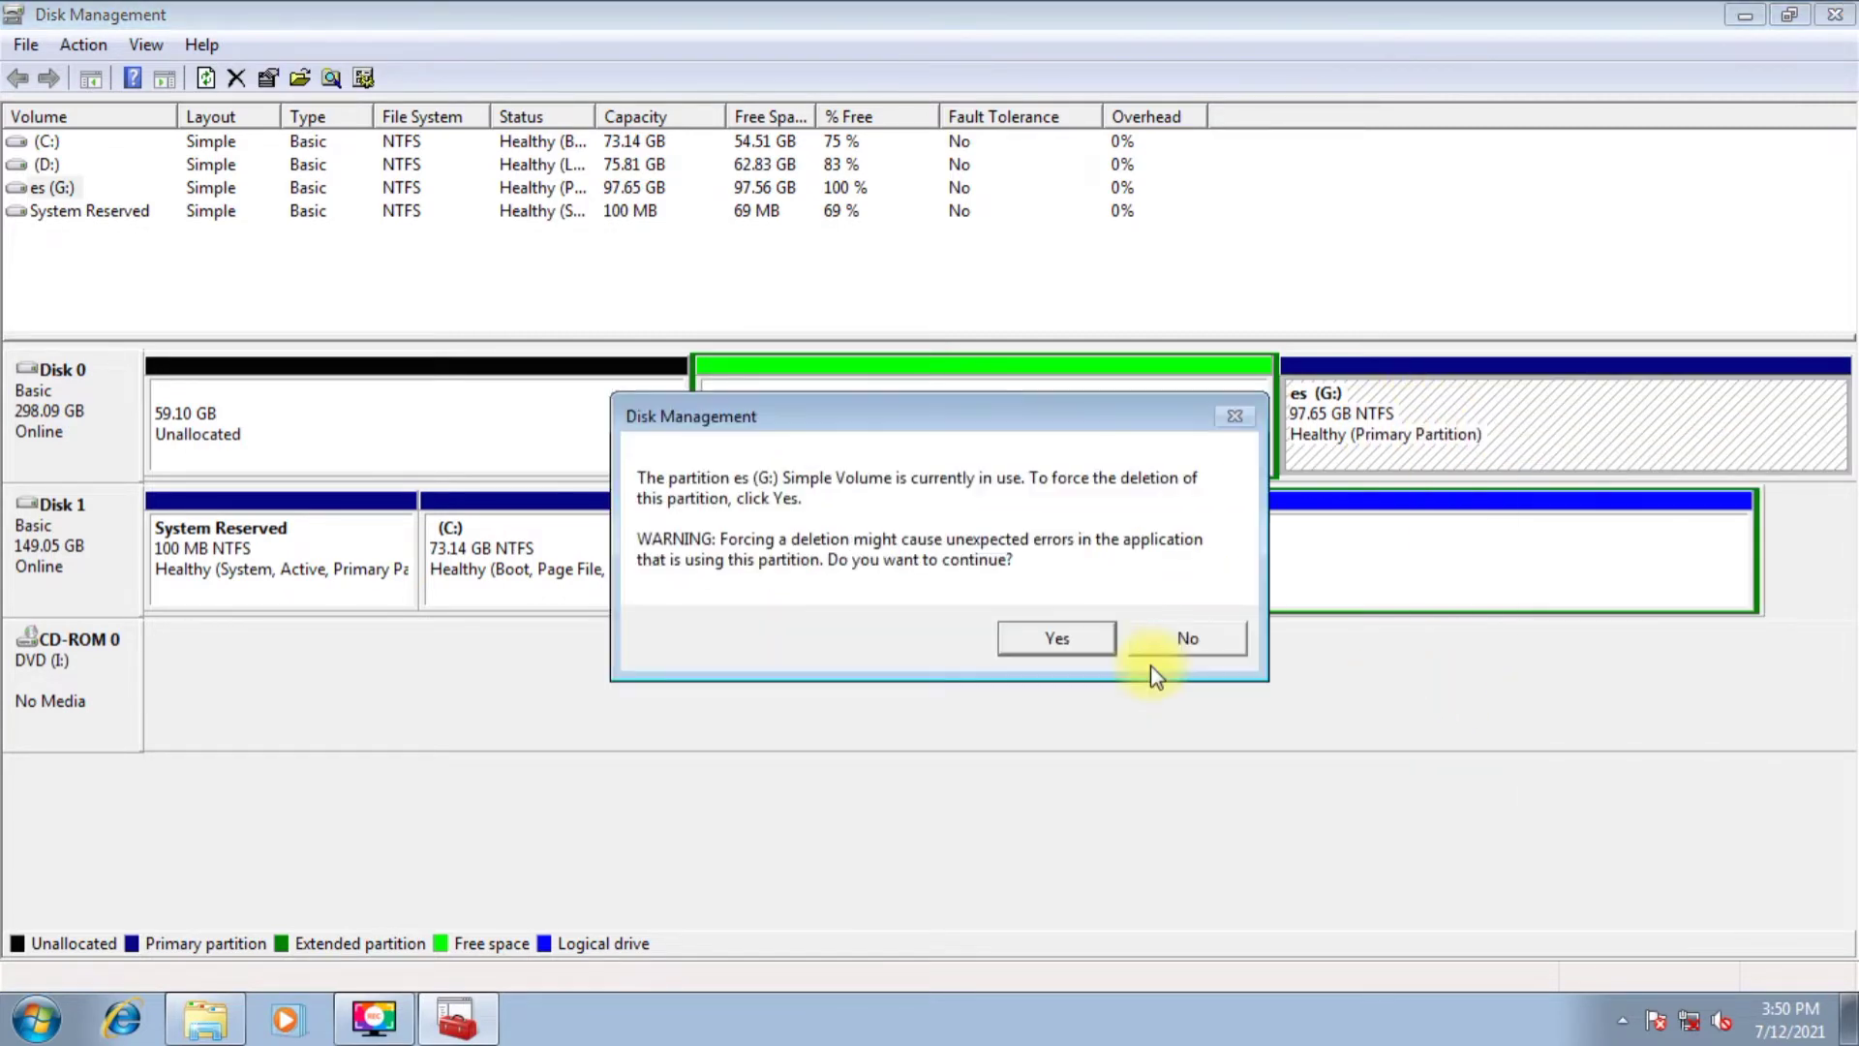
pyautogui.click(1058, 639)
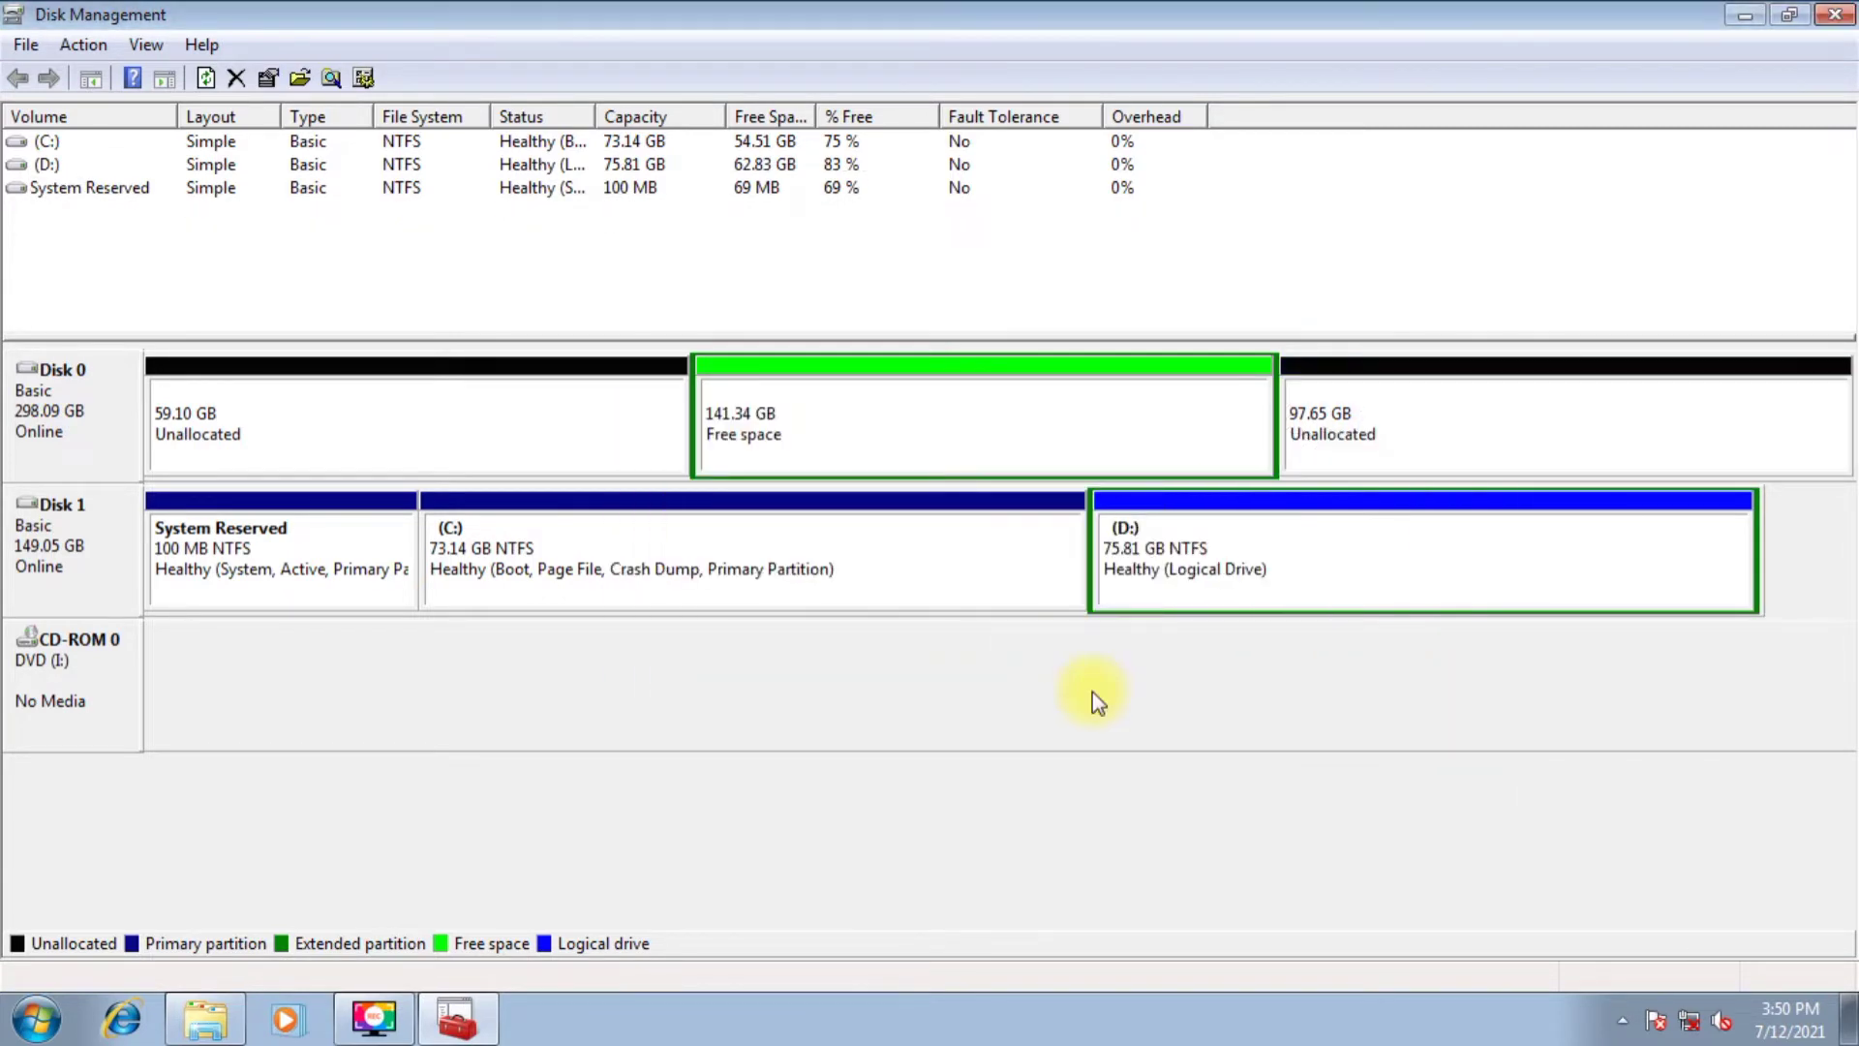
pyautogui.rightClick(585, 401)
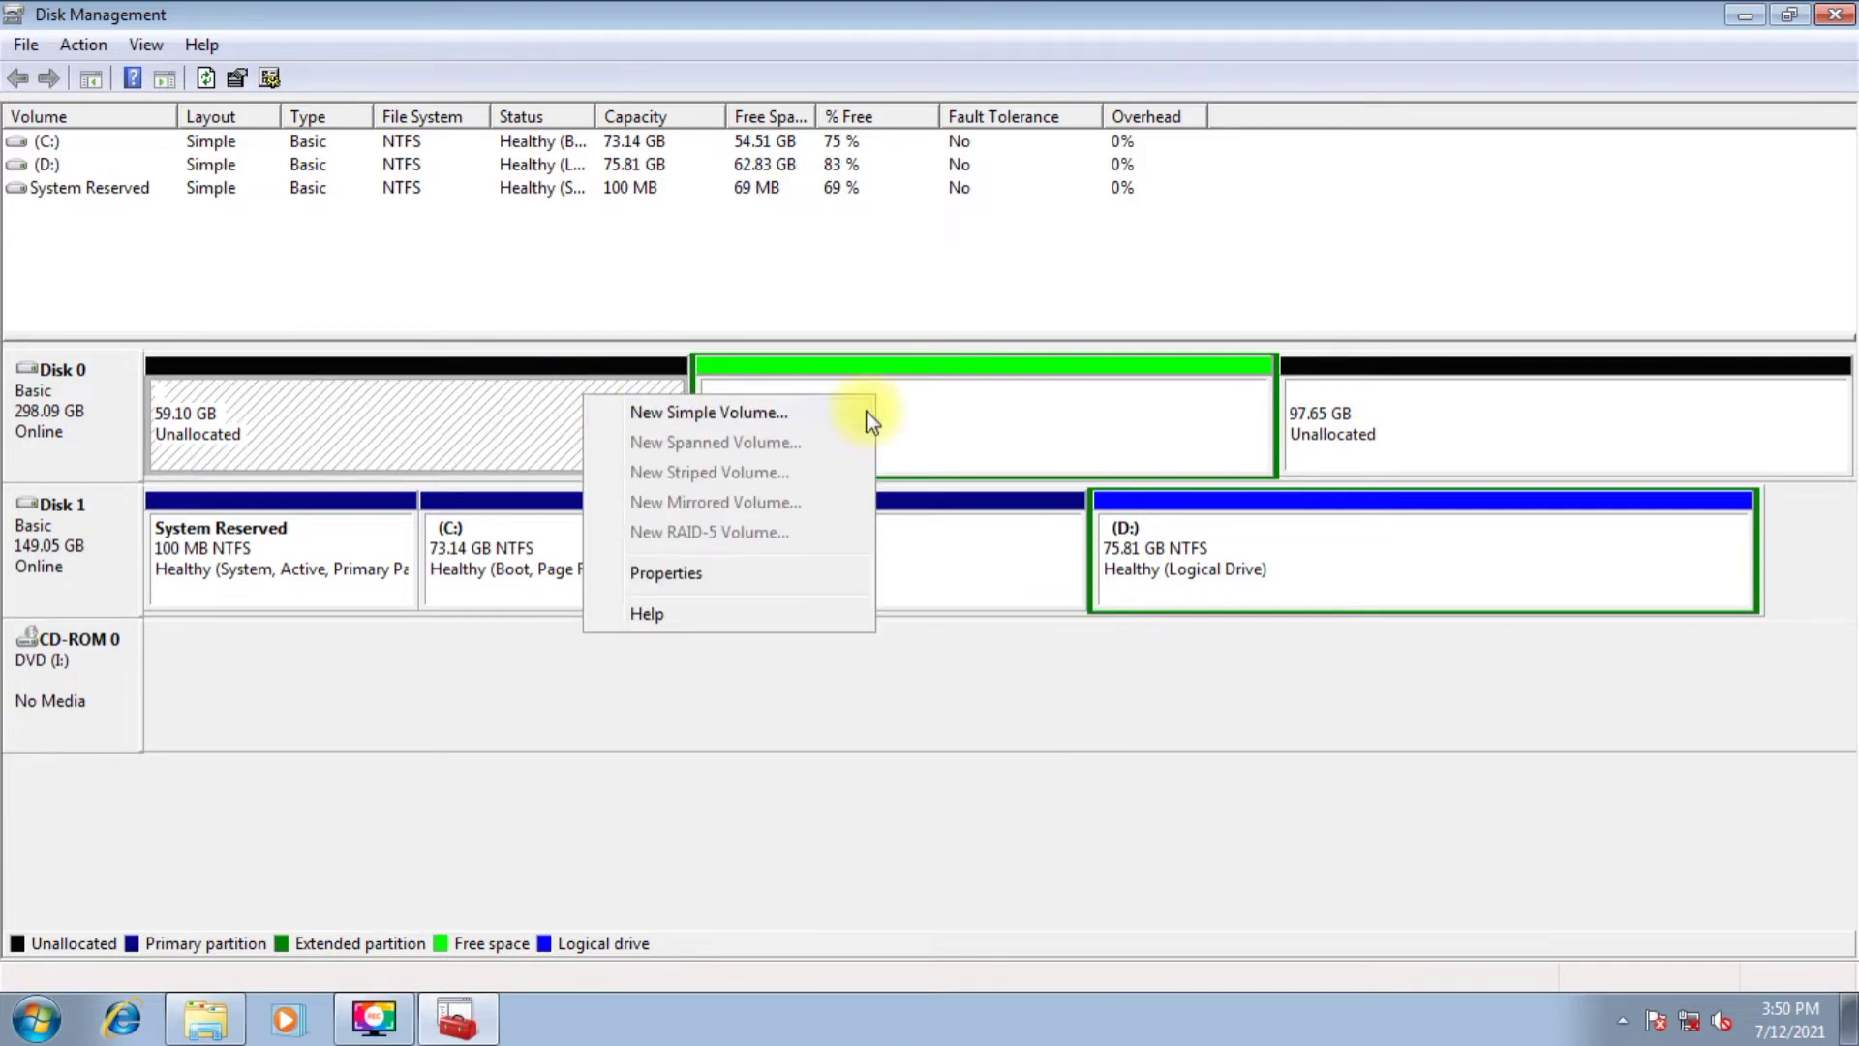
pyautogui.click(864, 413)
pyautogui.click(688, 150)
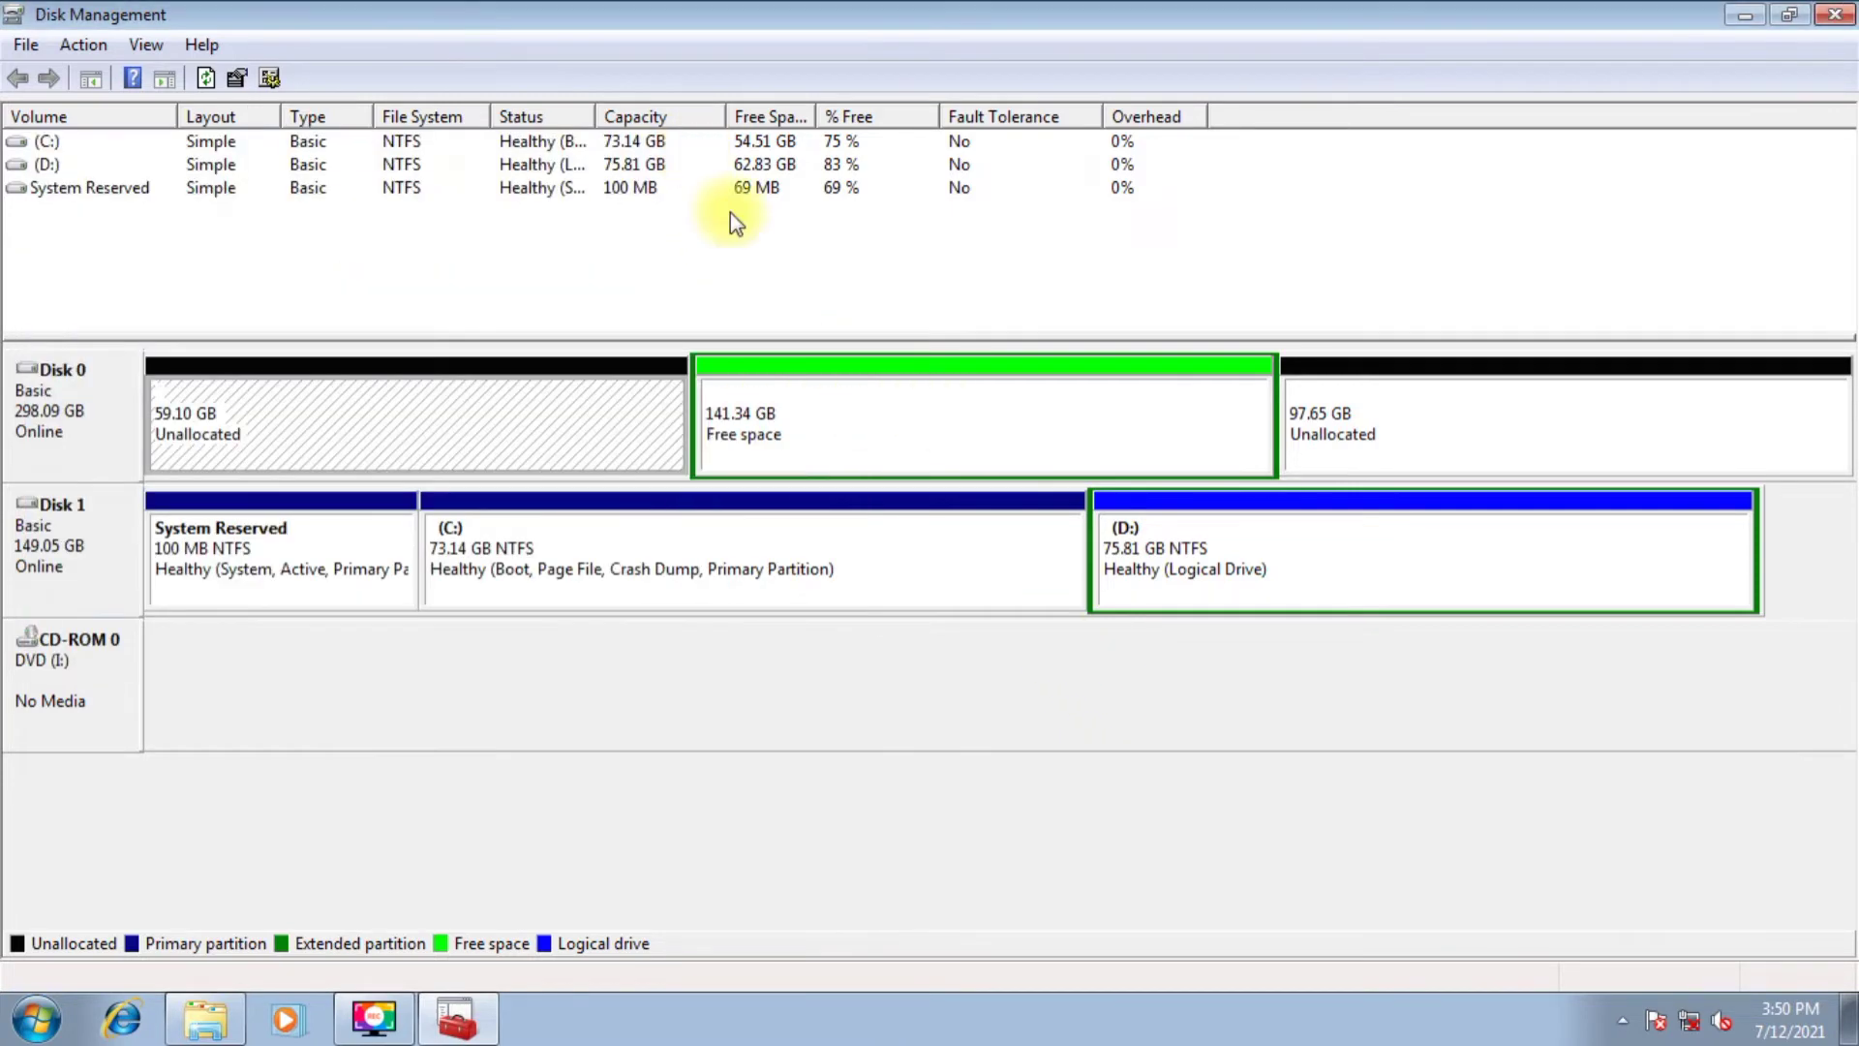
# - Delete the empty extended partition in the middle of Disk 0
pyautogui.rightClick(810, 397)
pyautogui.click(883, 566)
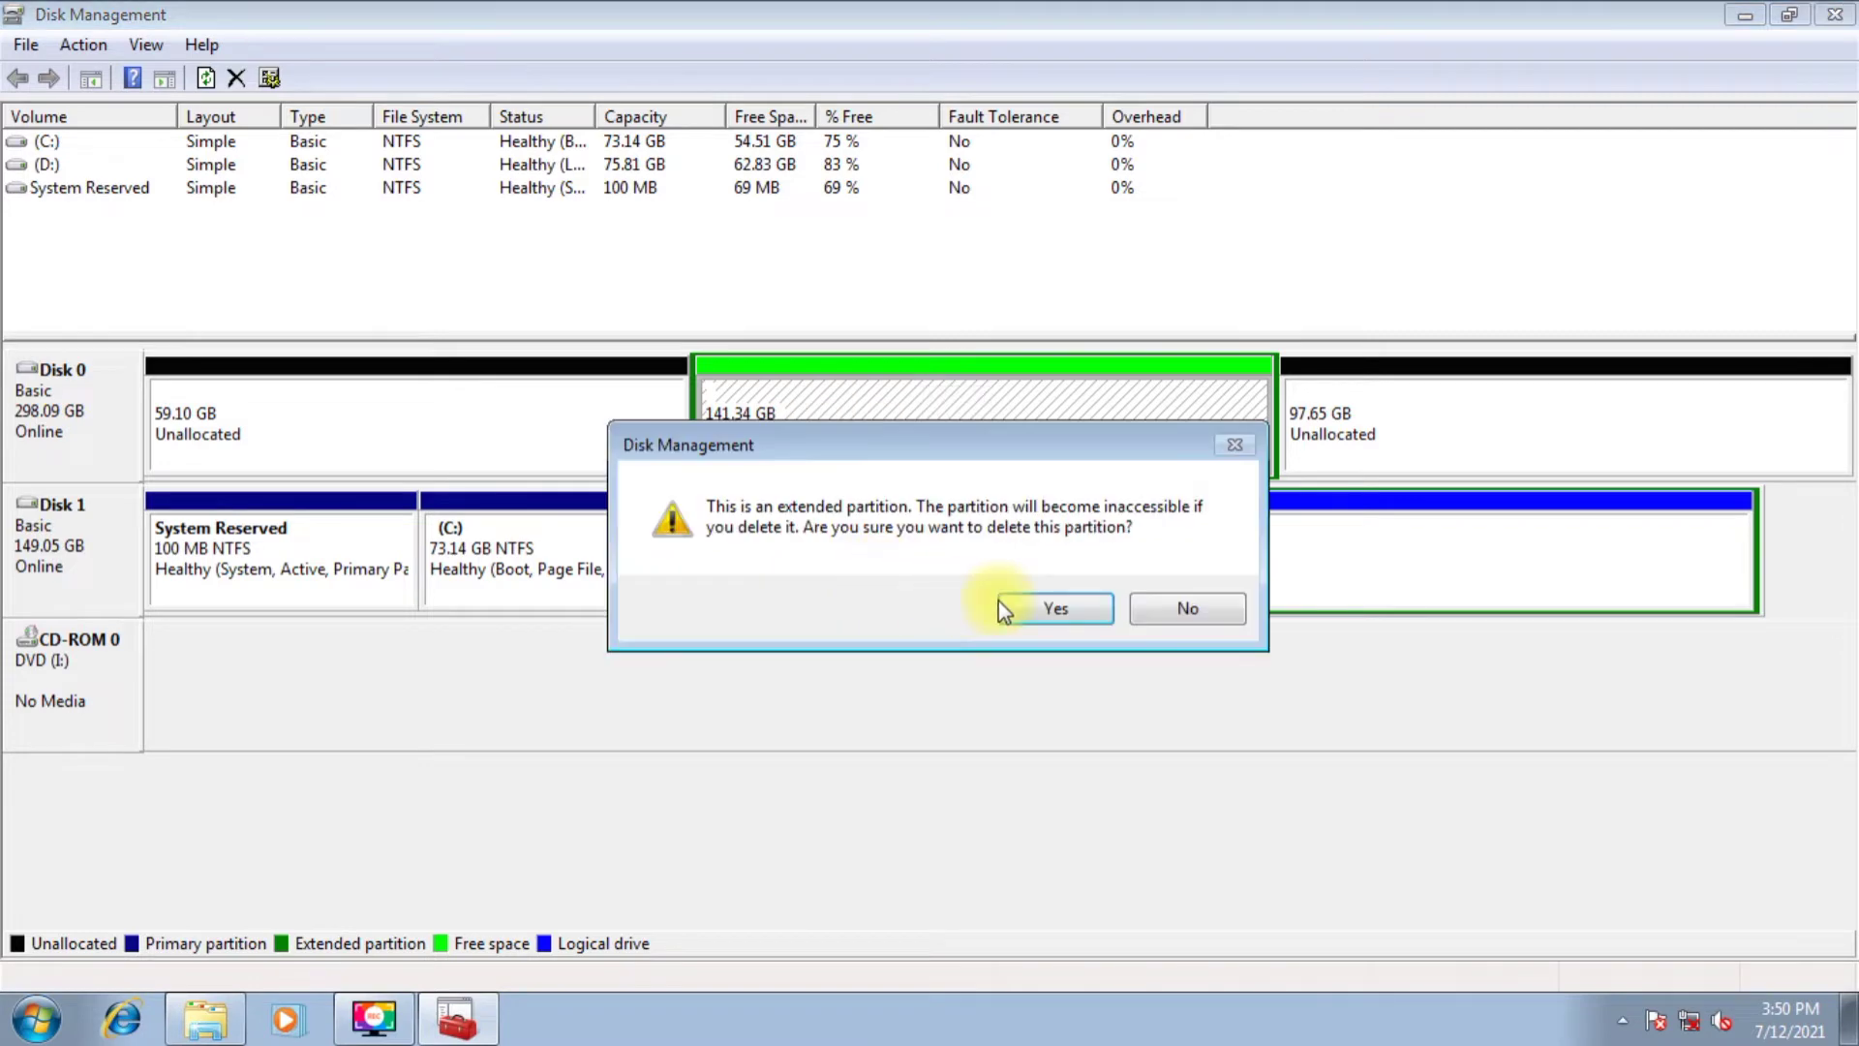
pyautogui.click(1012, 606)
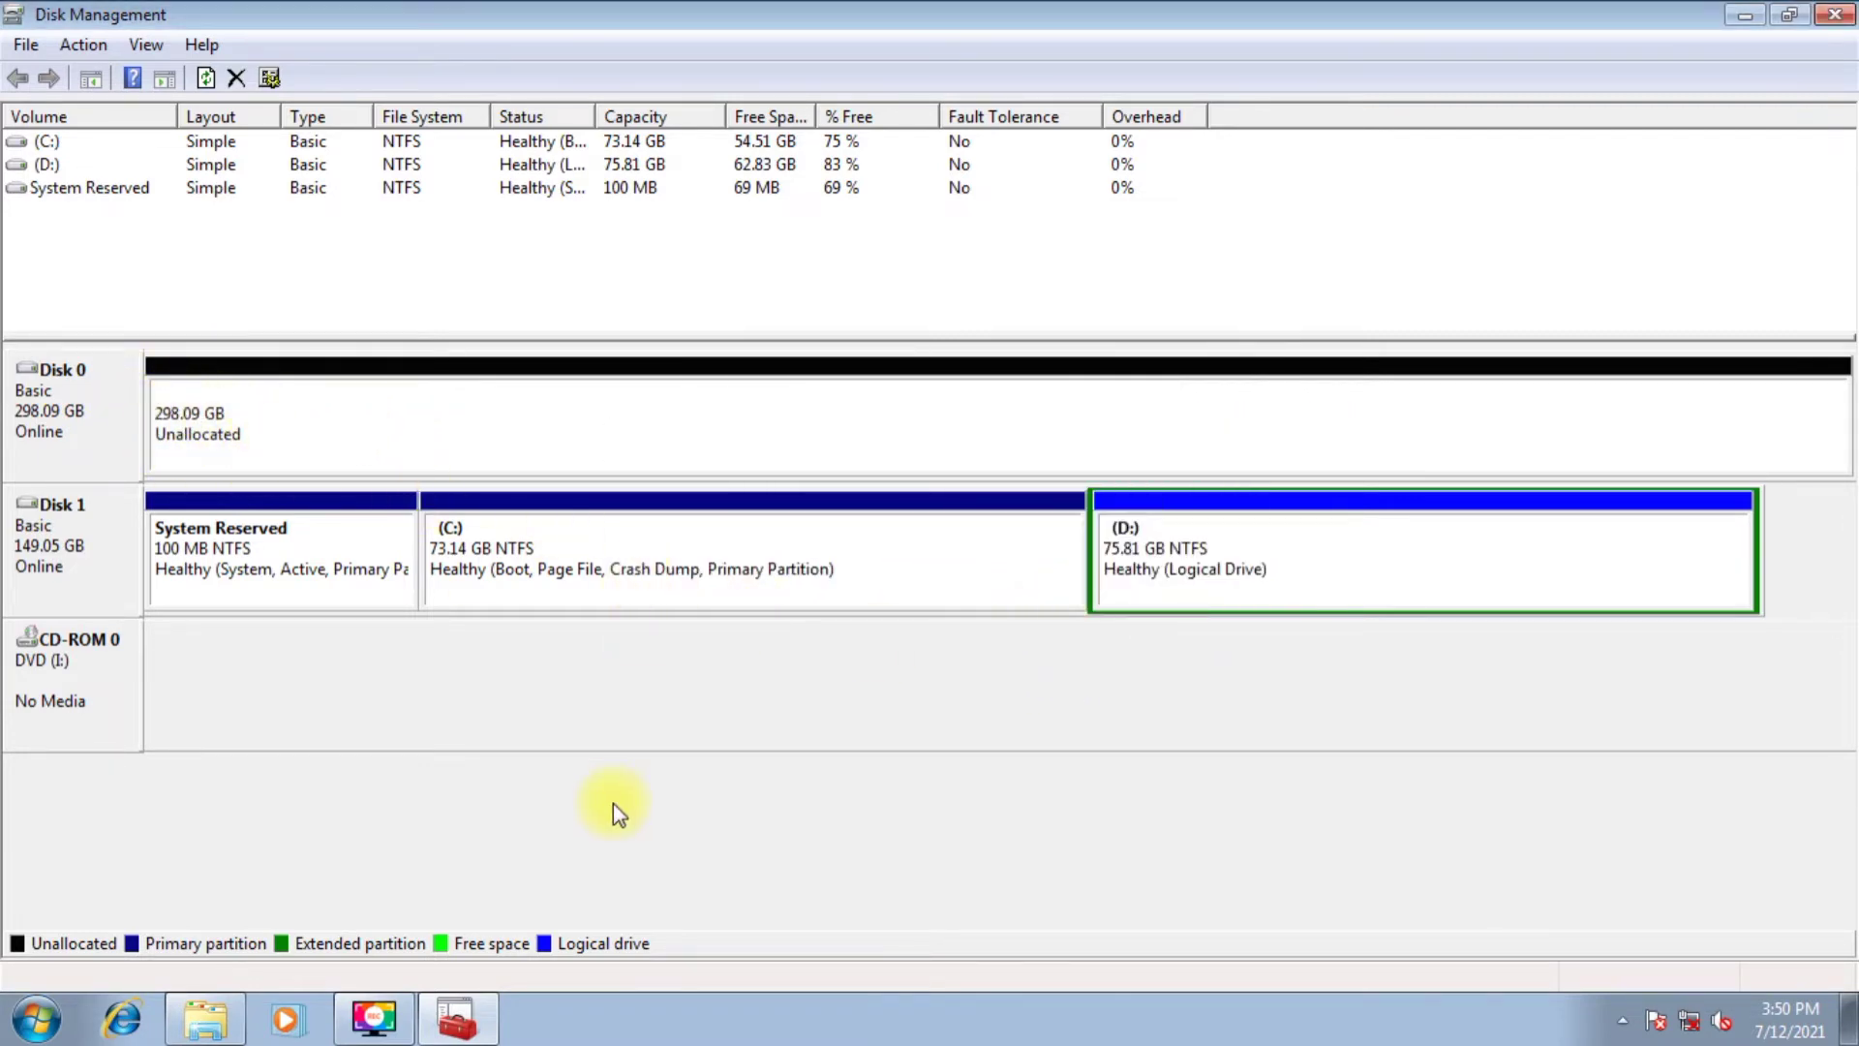
# - Close Disk Management and refresh the desktop
pyautogui.click(1835, 12)
pyautogui.rightClick(969, 300)
pyautogui.click(1000, 377)
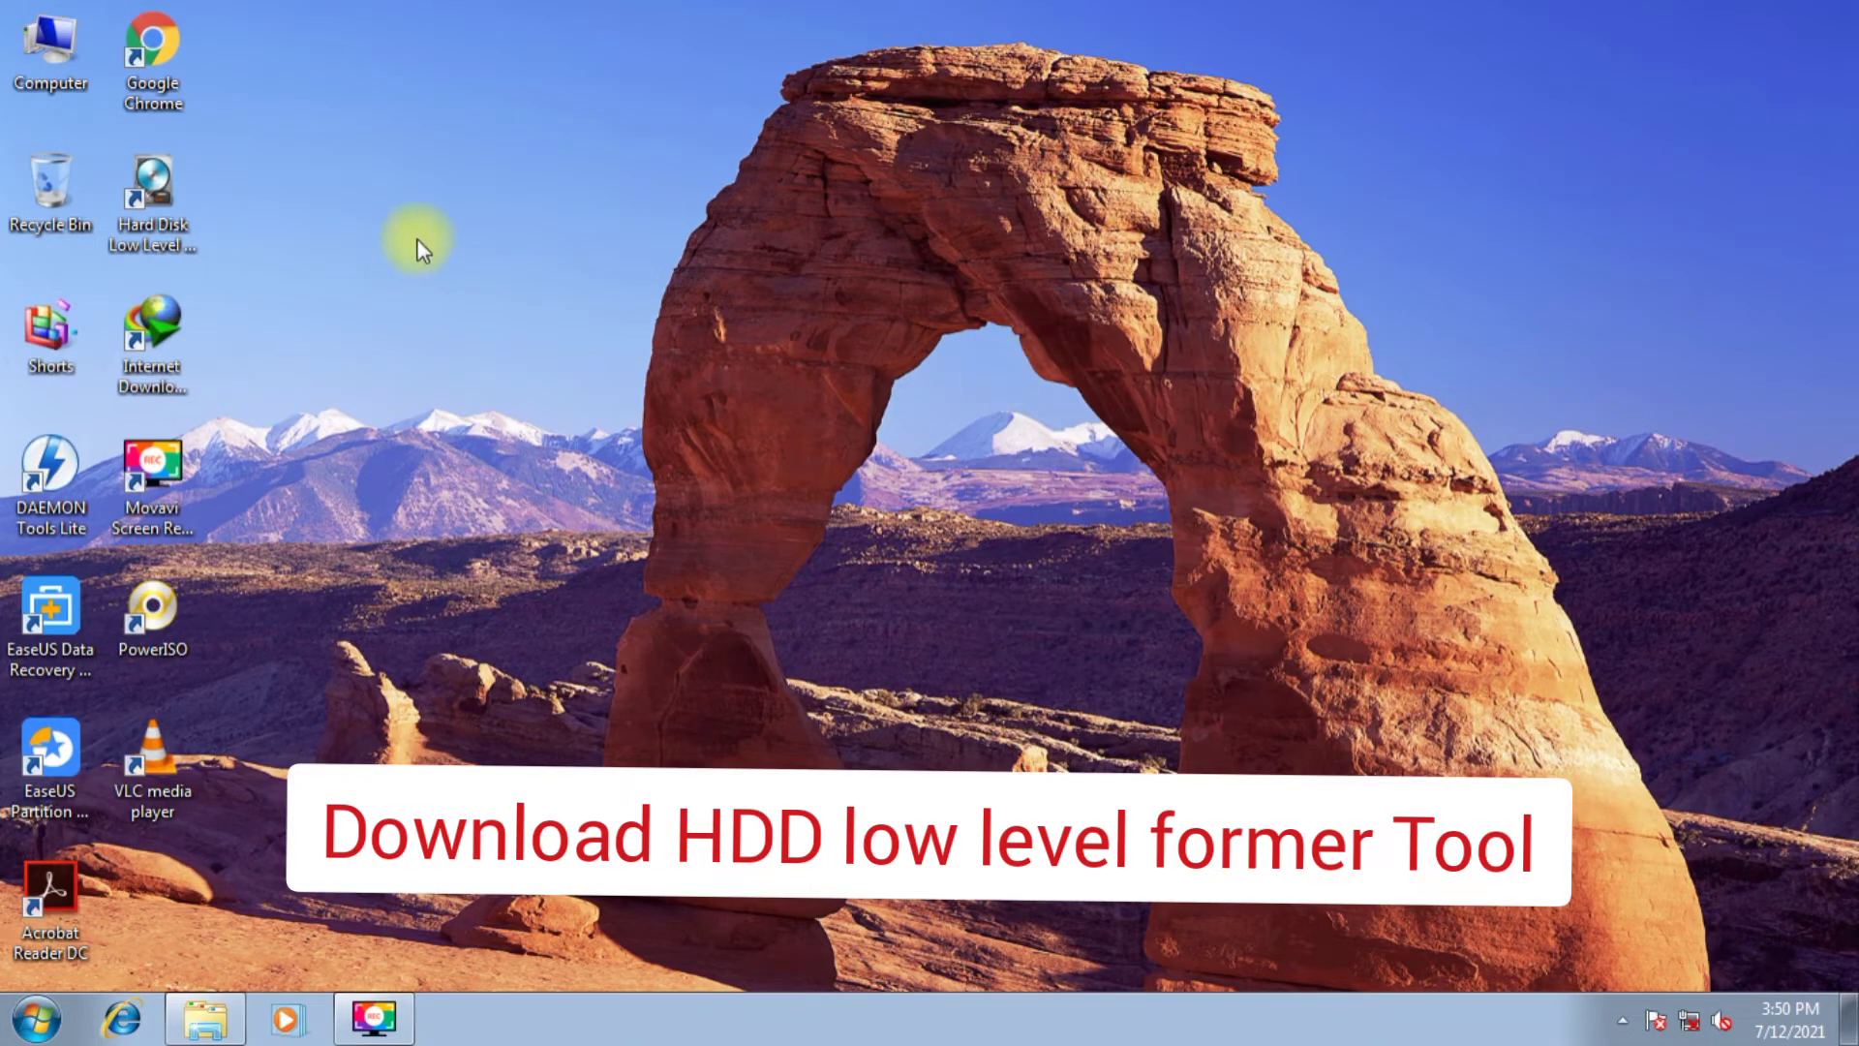
# - Move the Hard Disk Low Level Format Tool shortcut apart from the other desktop icons and launch the tool
pyautogui.moveTo(159, 169); pyautogui.dragTo(405, 161)
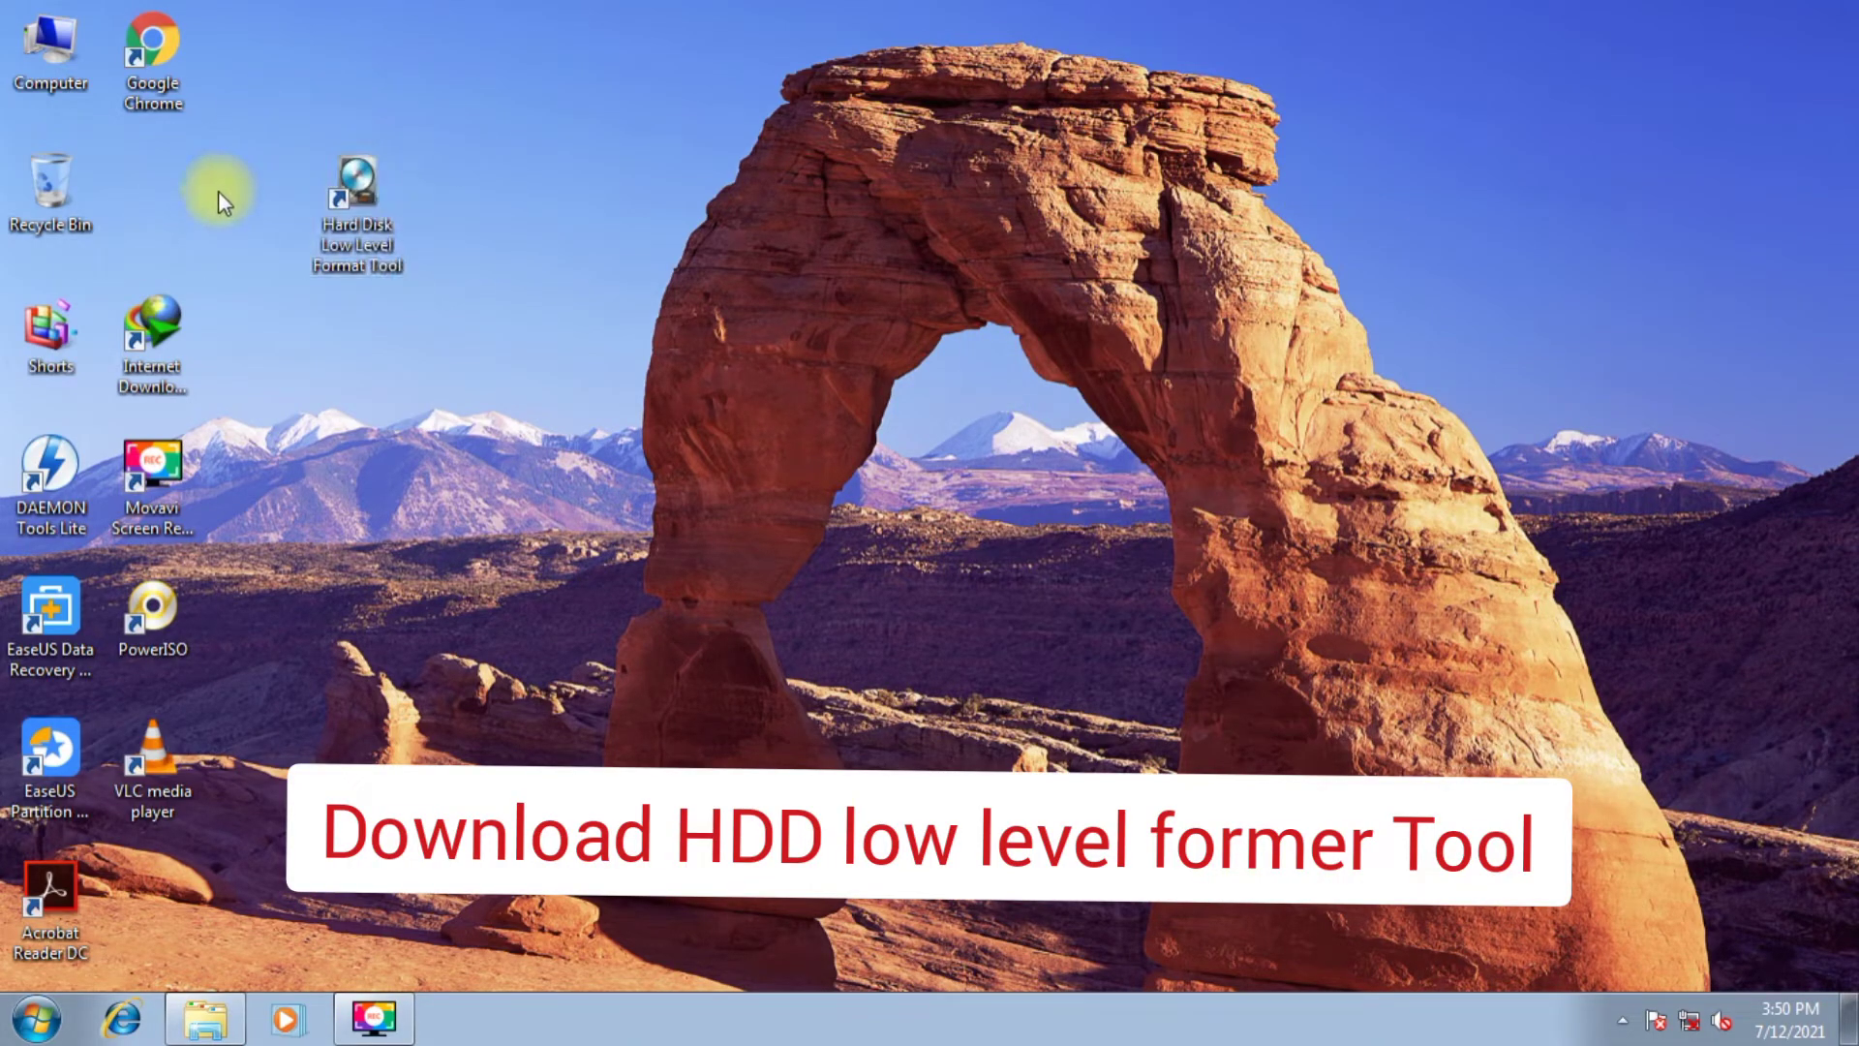
pyautogui.doubleClick(369, 222)
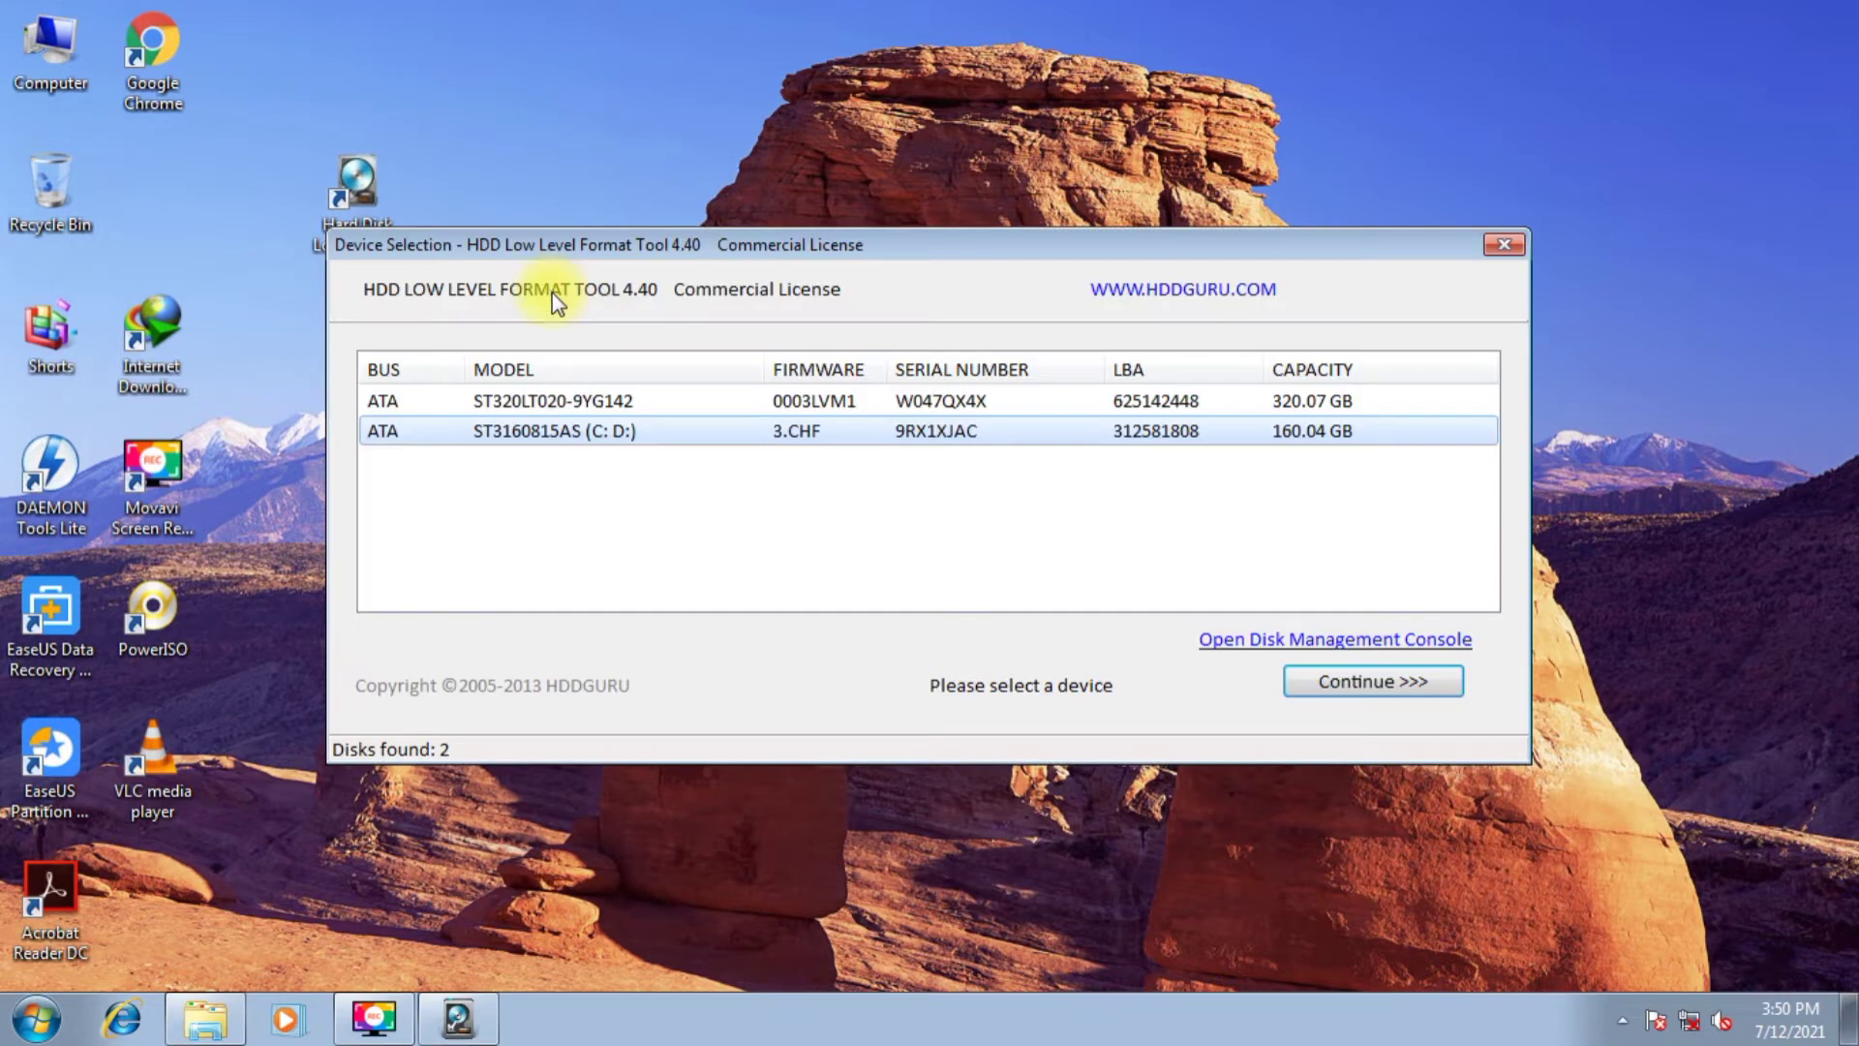
pyautogui.moveTo(630, 255); pyautogui.dragTo(738, 237)
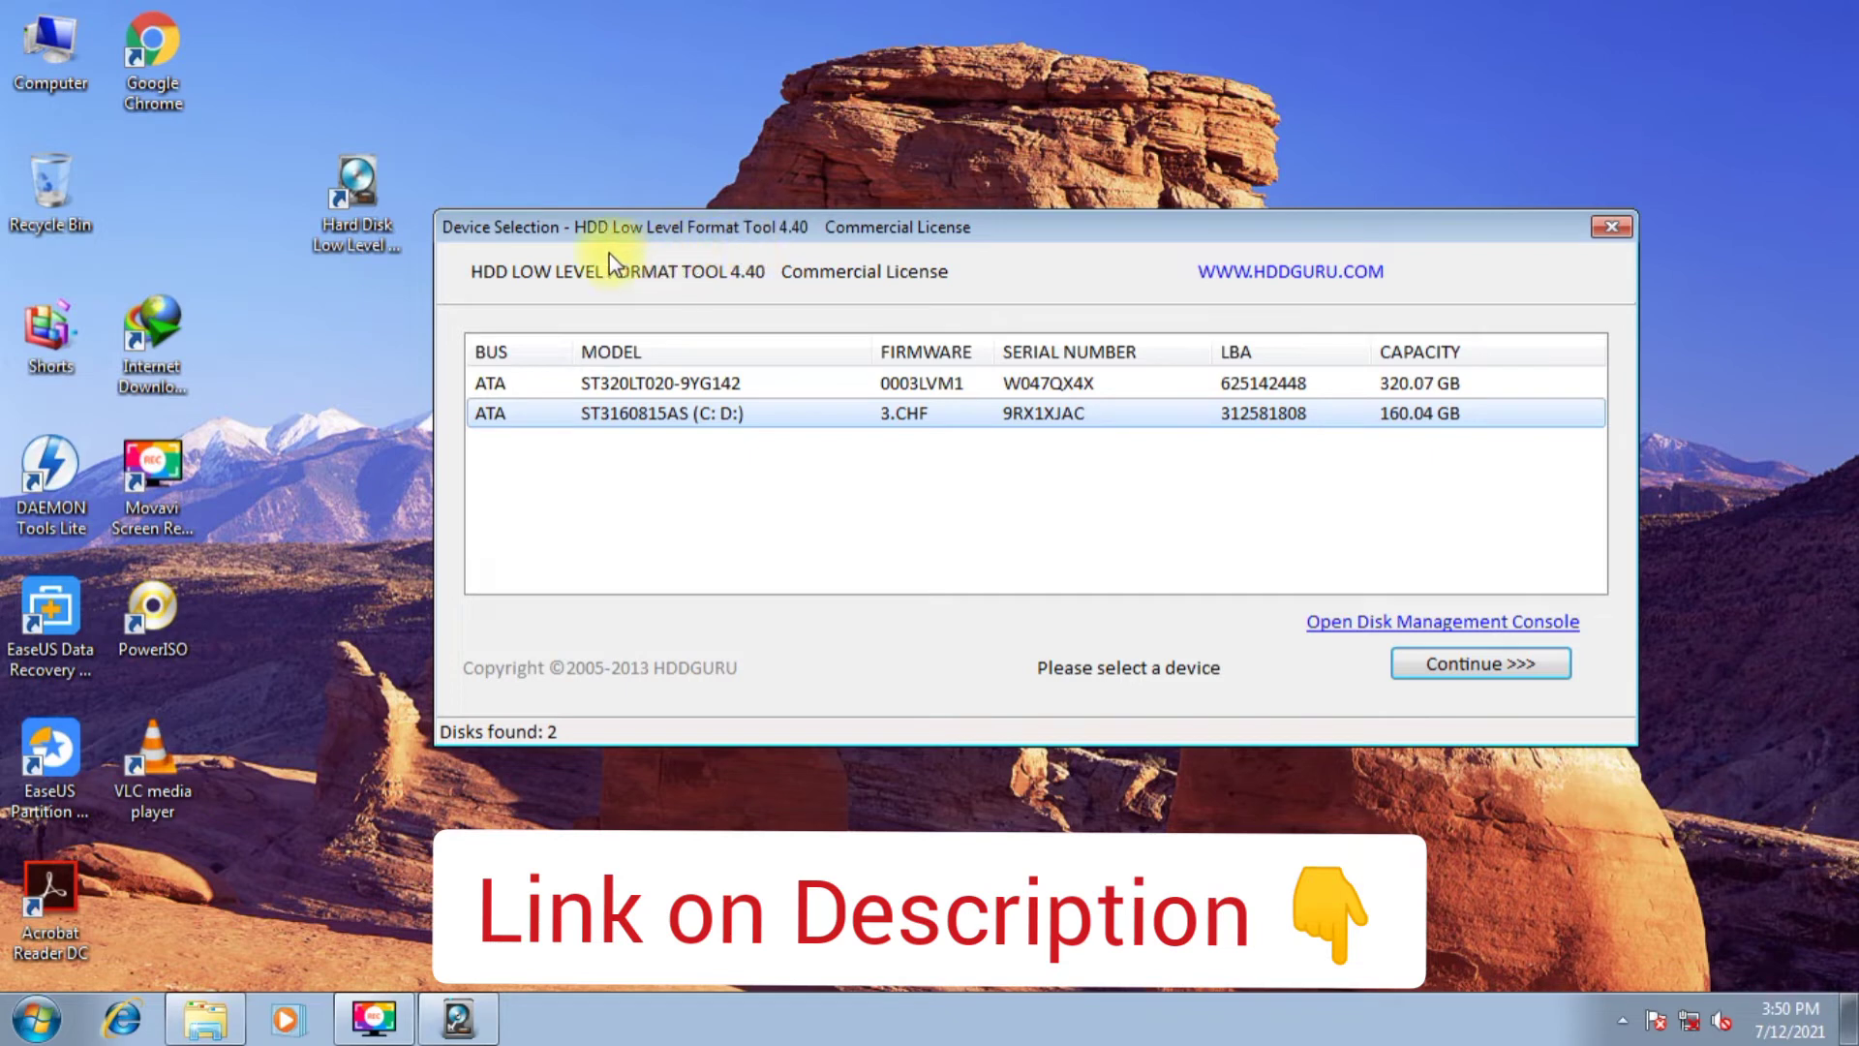
# - Select the 320.07 GB ST320LT020-9YG142 drive as the device and continue to its details
pyautogui.click(1013, 577)
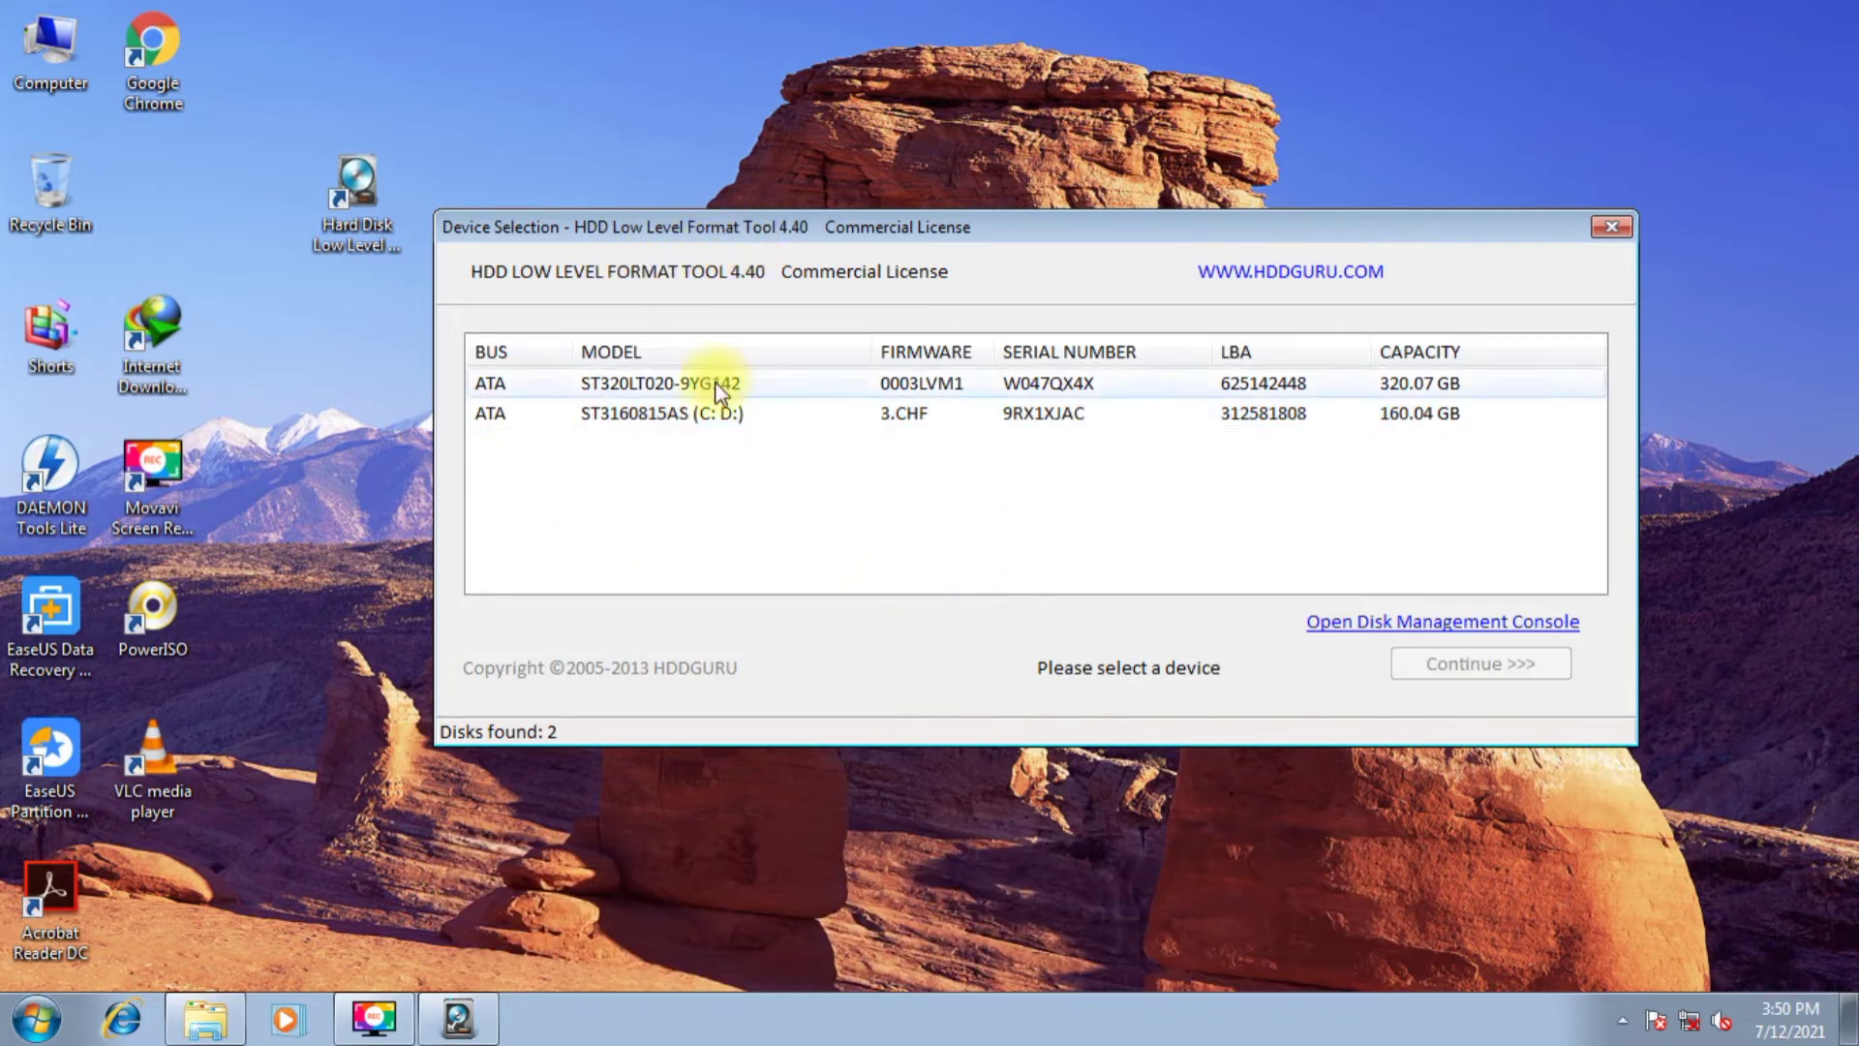
pyautogui.click(651, 386)
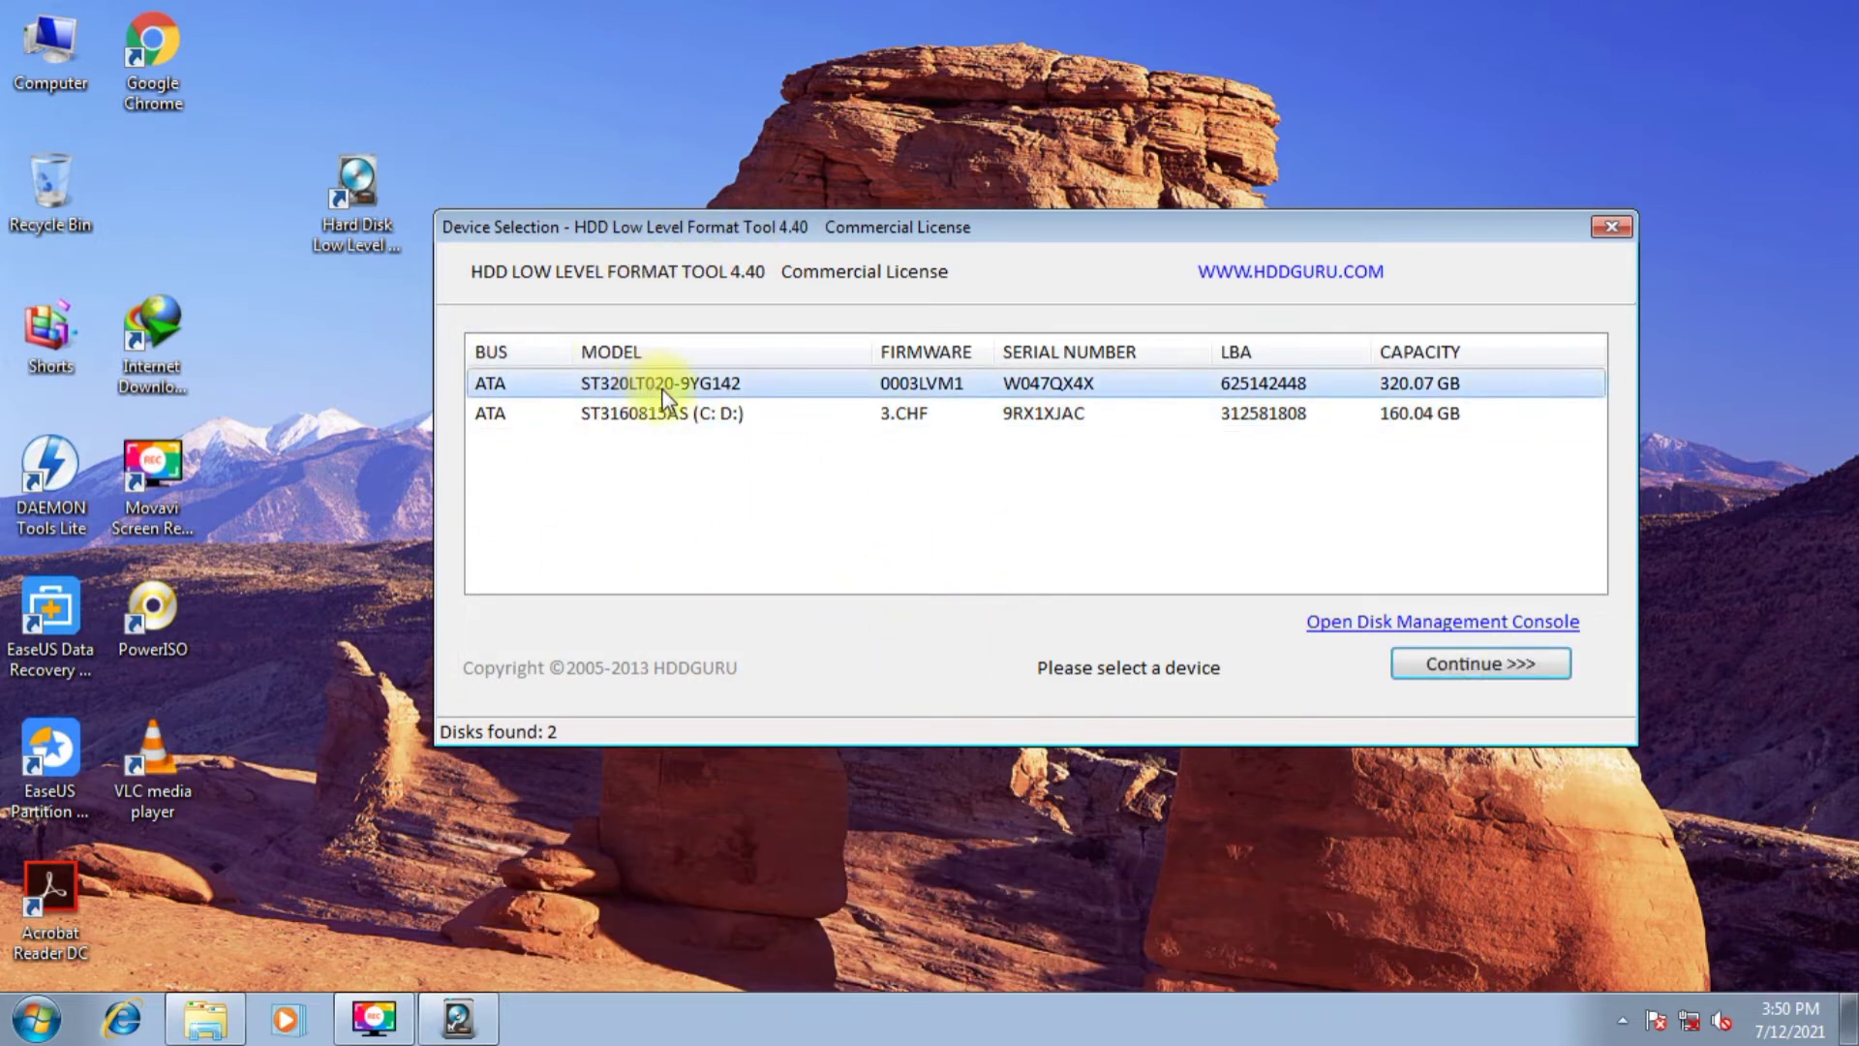
pyautogui.click(1432, 675)
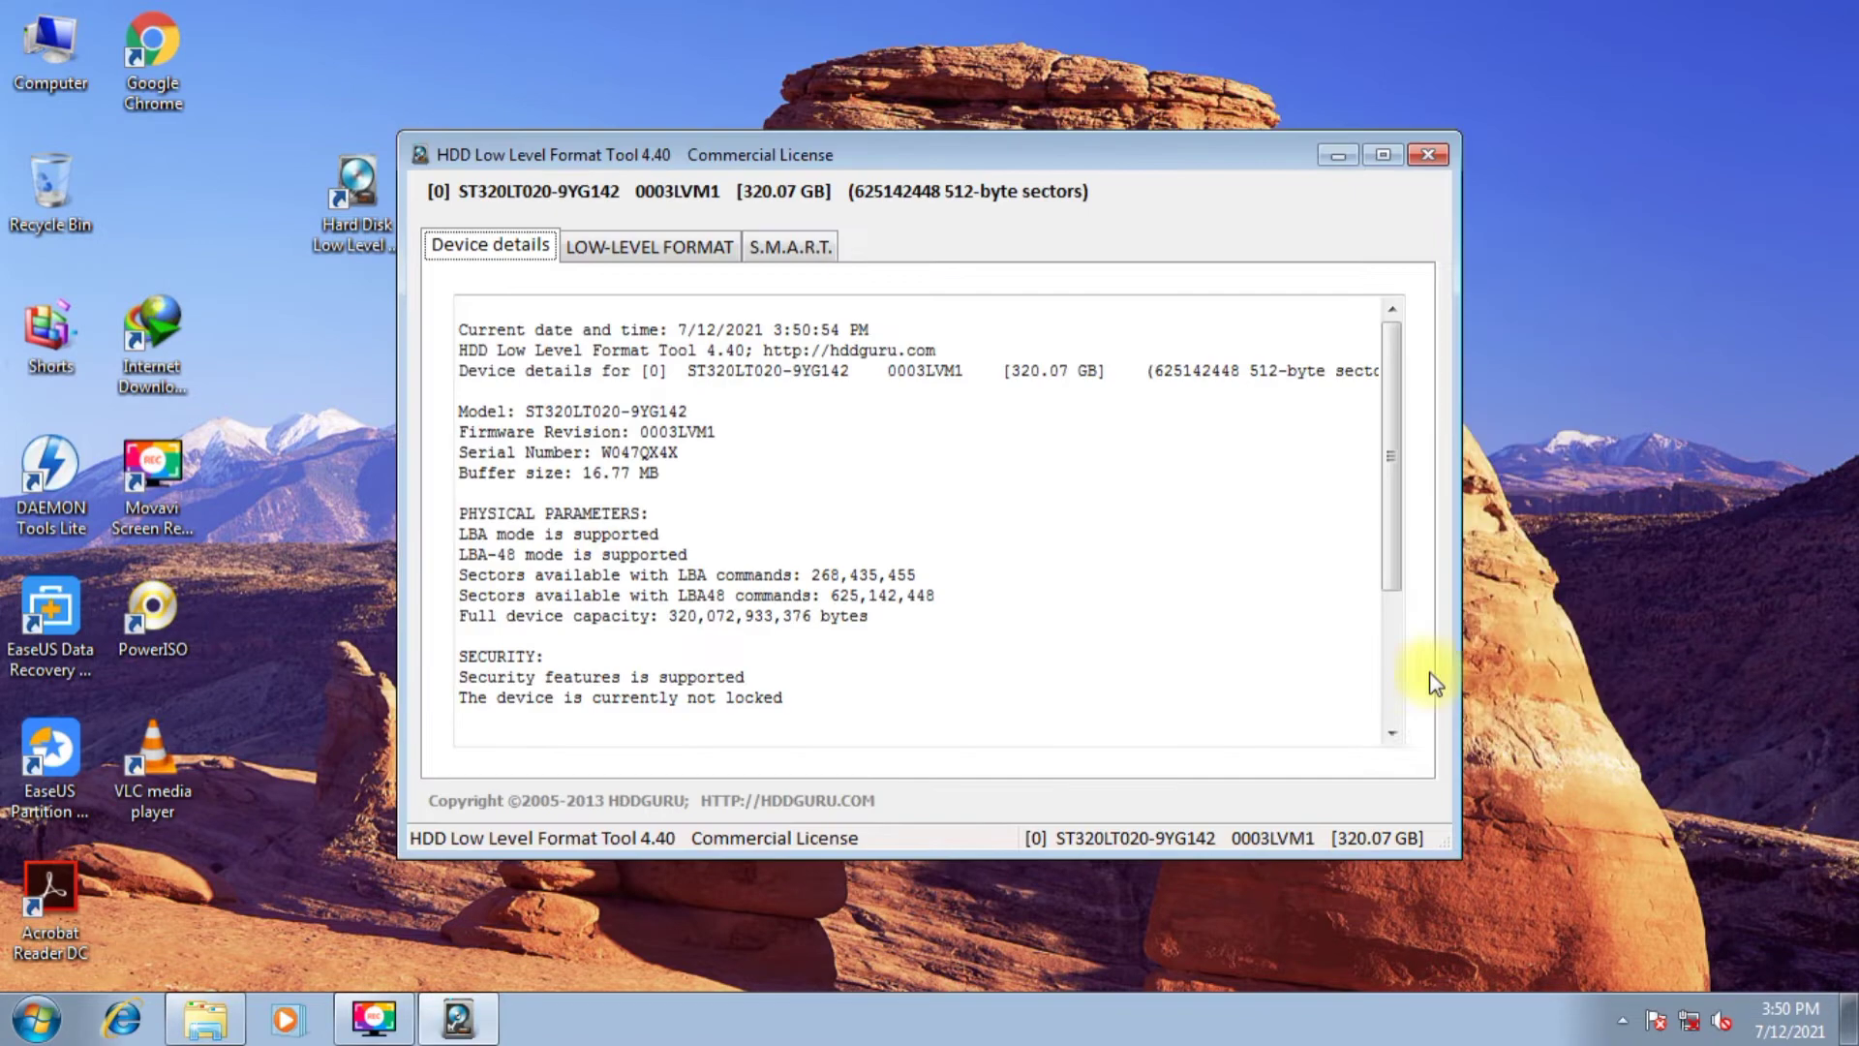
# - Start a full low-level format of the ST320LT020-9YG142 drive without quick wipe, confirming that all its data is destroyed
pyautogui.click(664, 246)
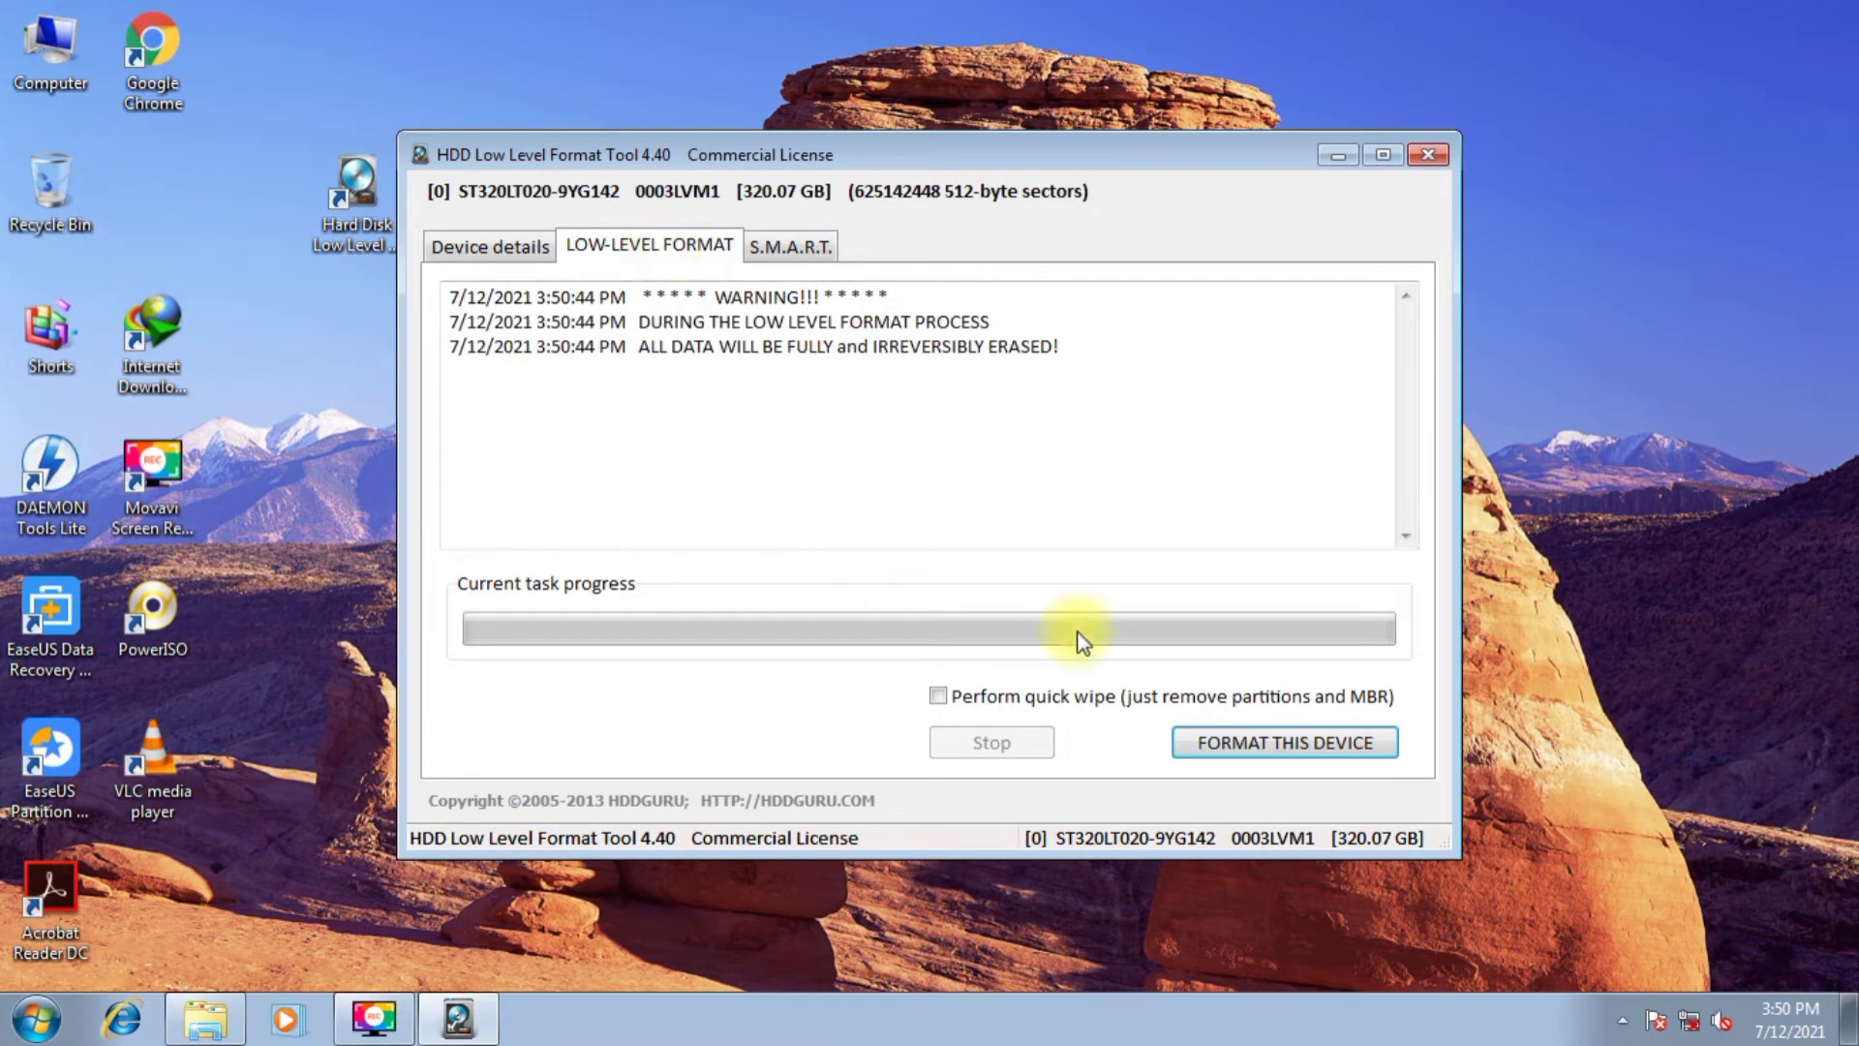
pyautogui.moveTo(632, 344)
pyautogui.mouseDown()
pyautogui.moveTo(1058, 348)
pyautogui.moveTo(1037, 359)
pyautogui.moveTo(1065, 515)
pyautogui.mouseUp()
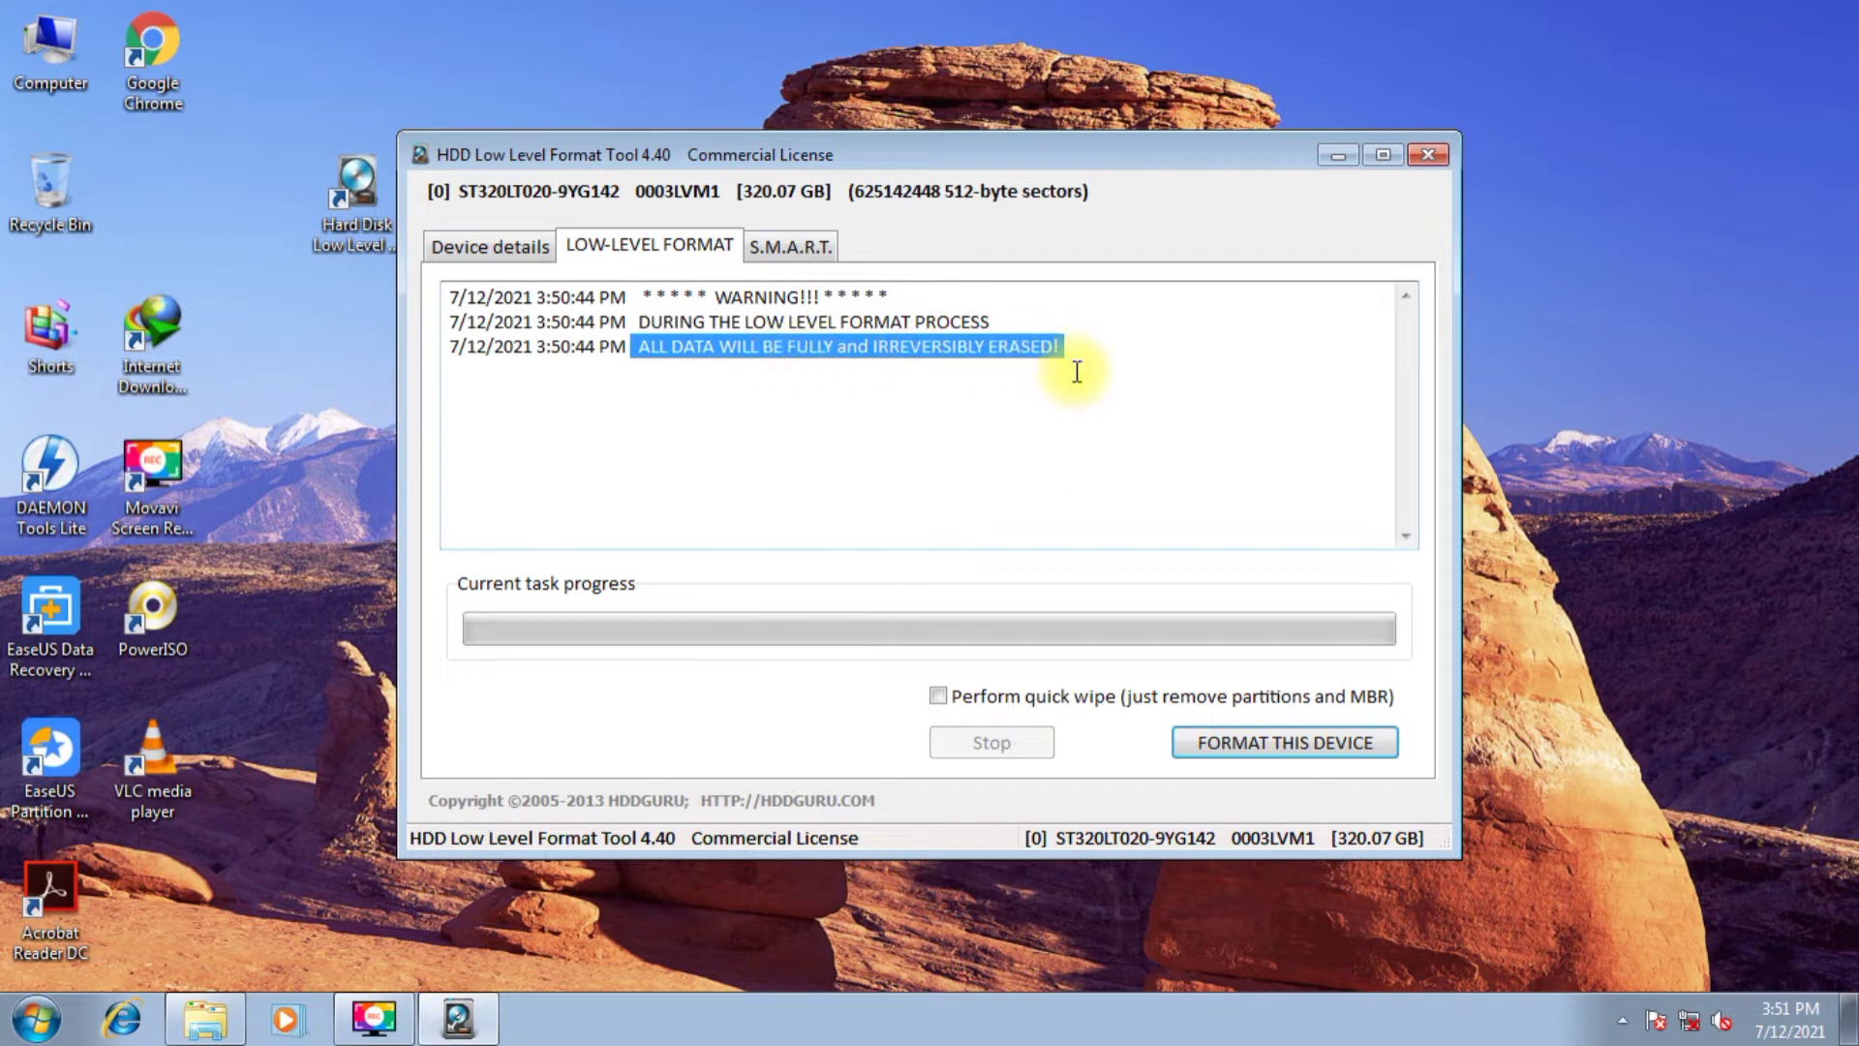
pyautogui.click(1253, 732)
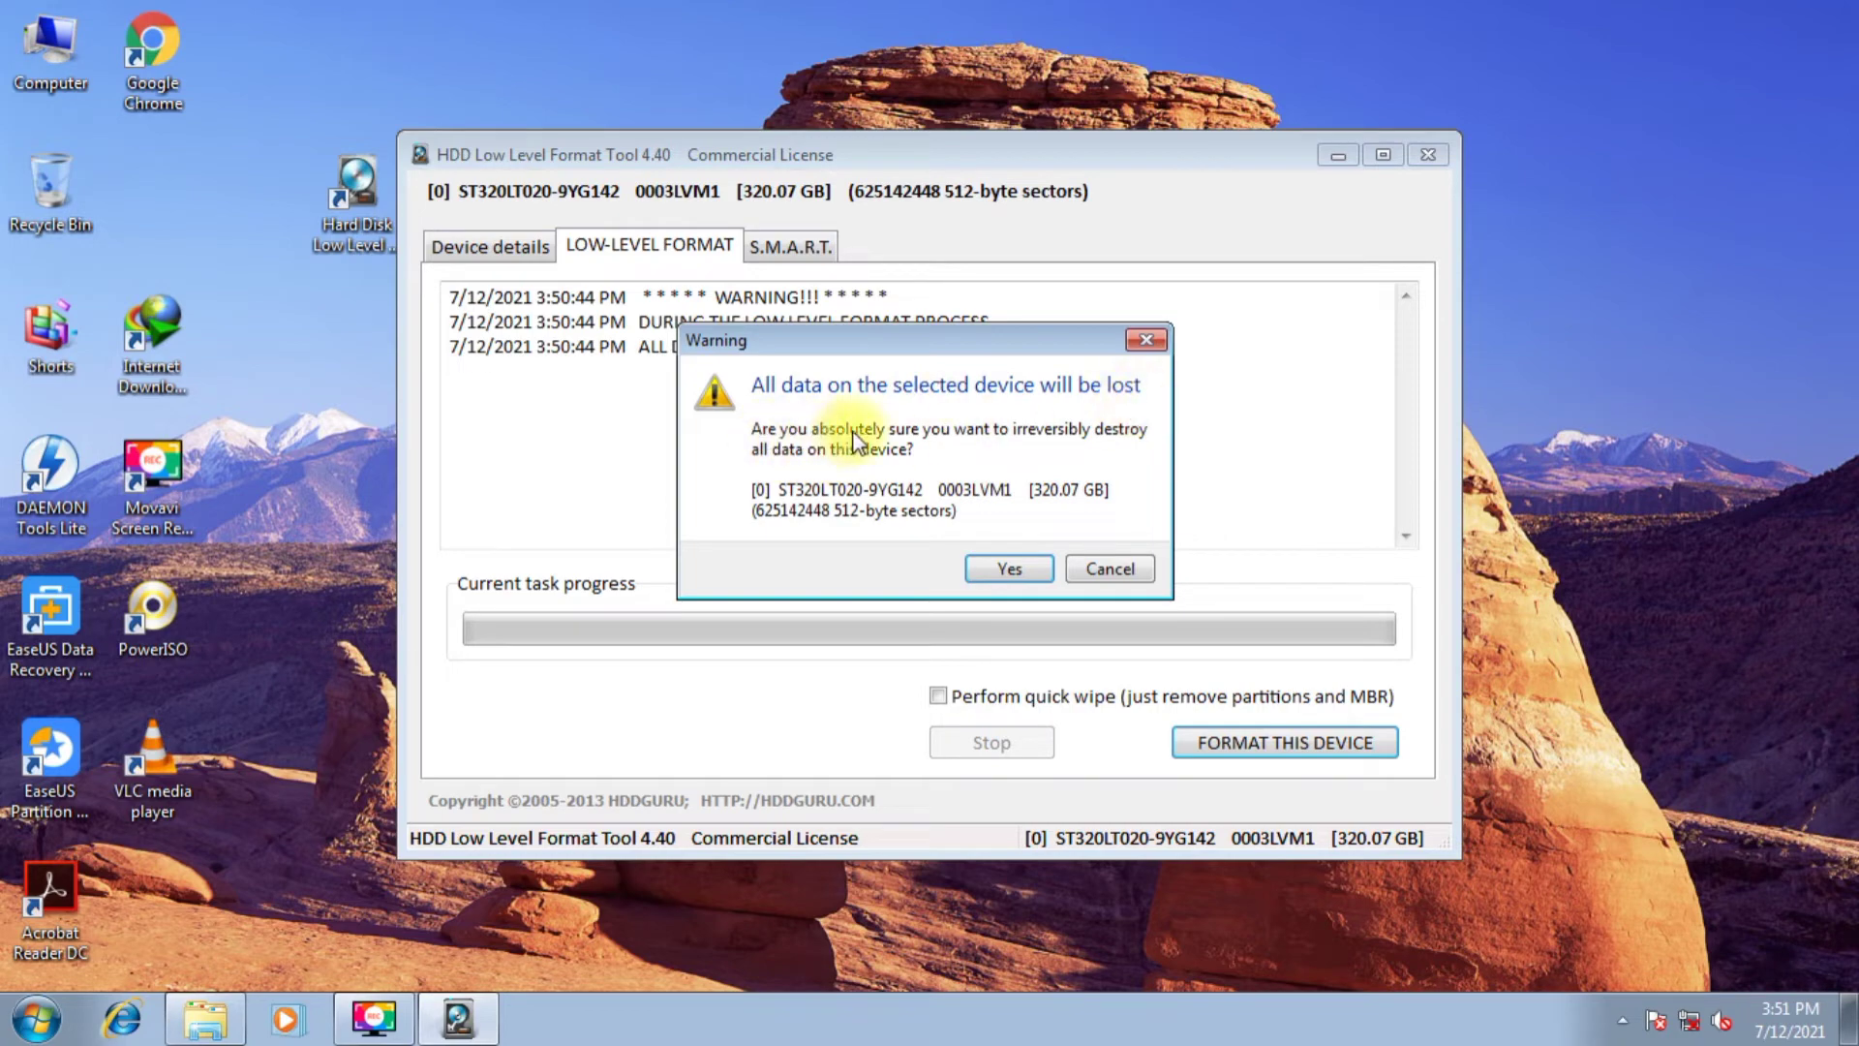
pyautogui.click(1015, 571)
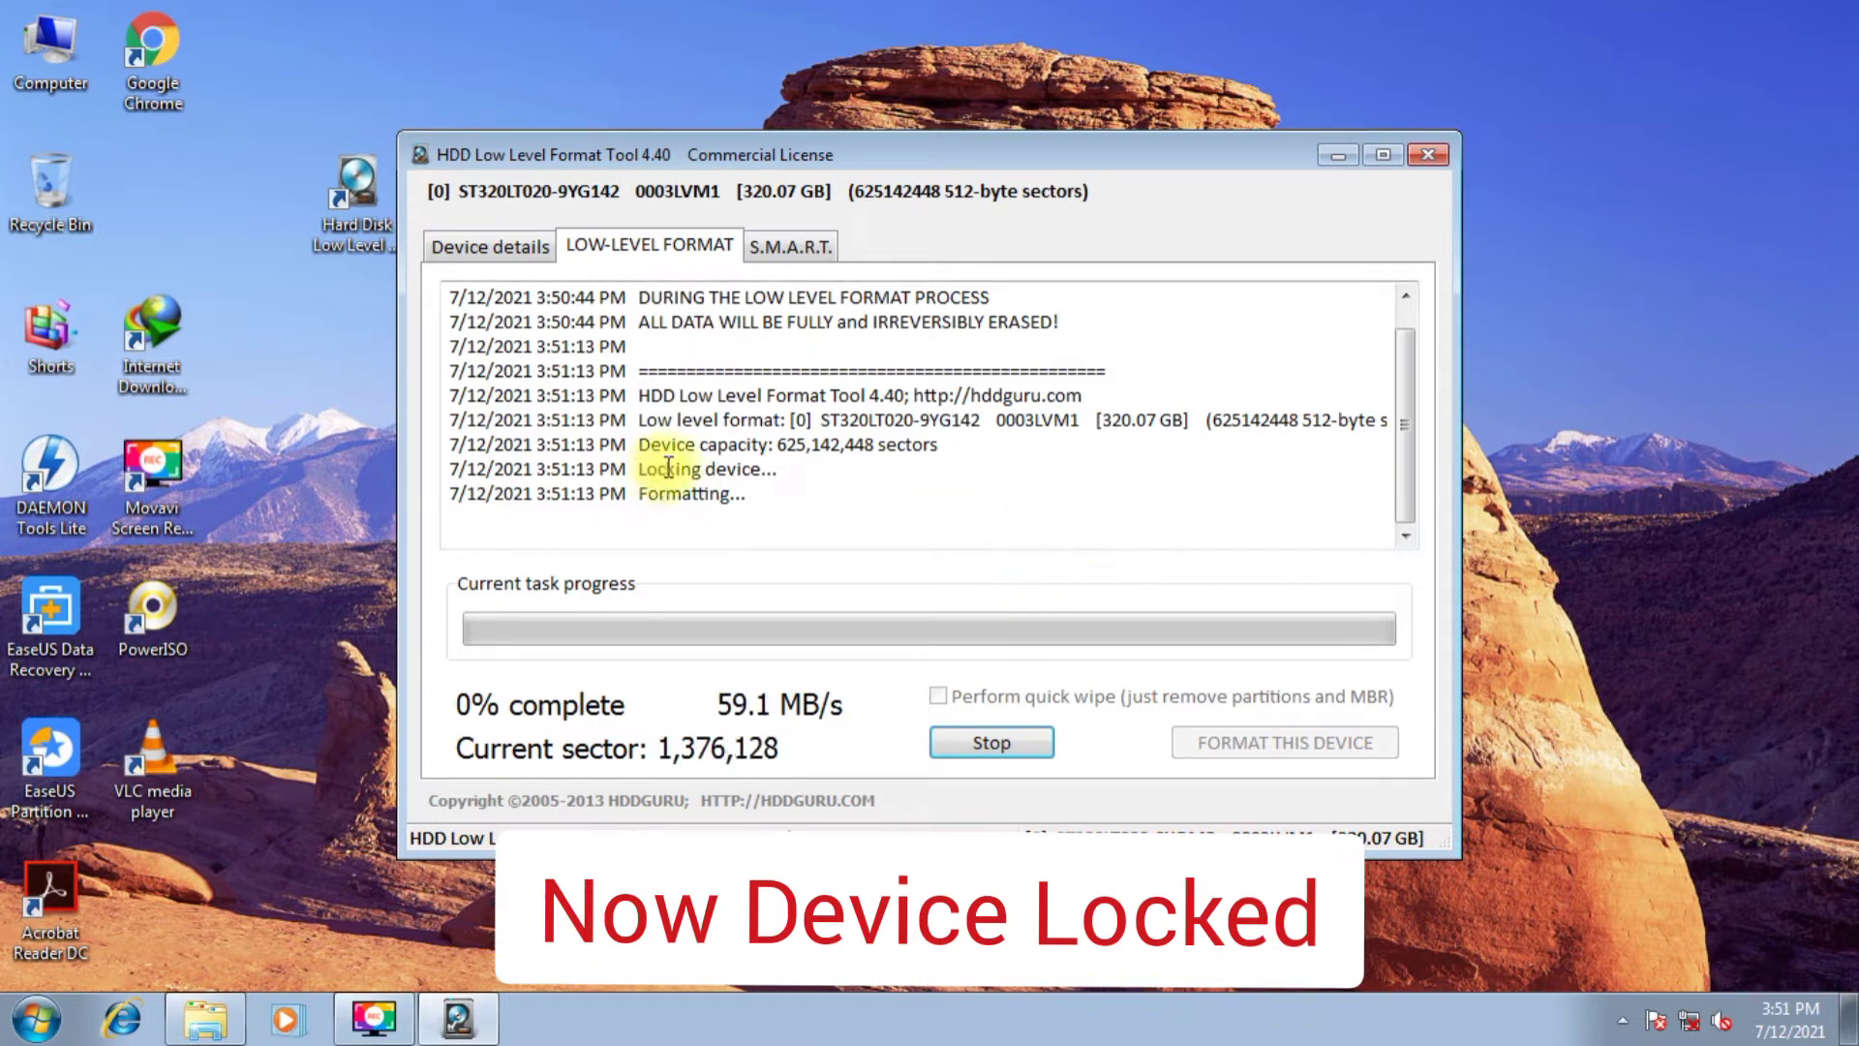
# - Review the low-level format log, from the device locking entry to the closing note about new partitions
pyautogui.moveTo(640, 469); pyautogui.dragTo(773, 471)
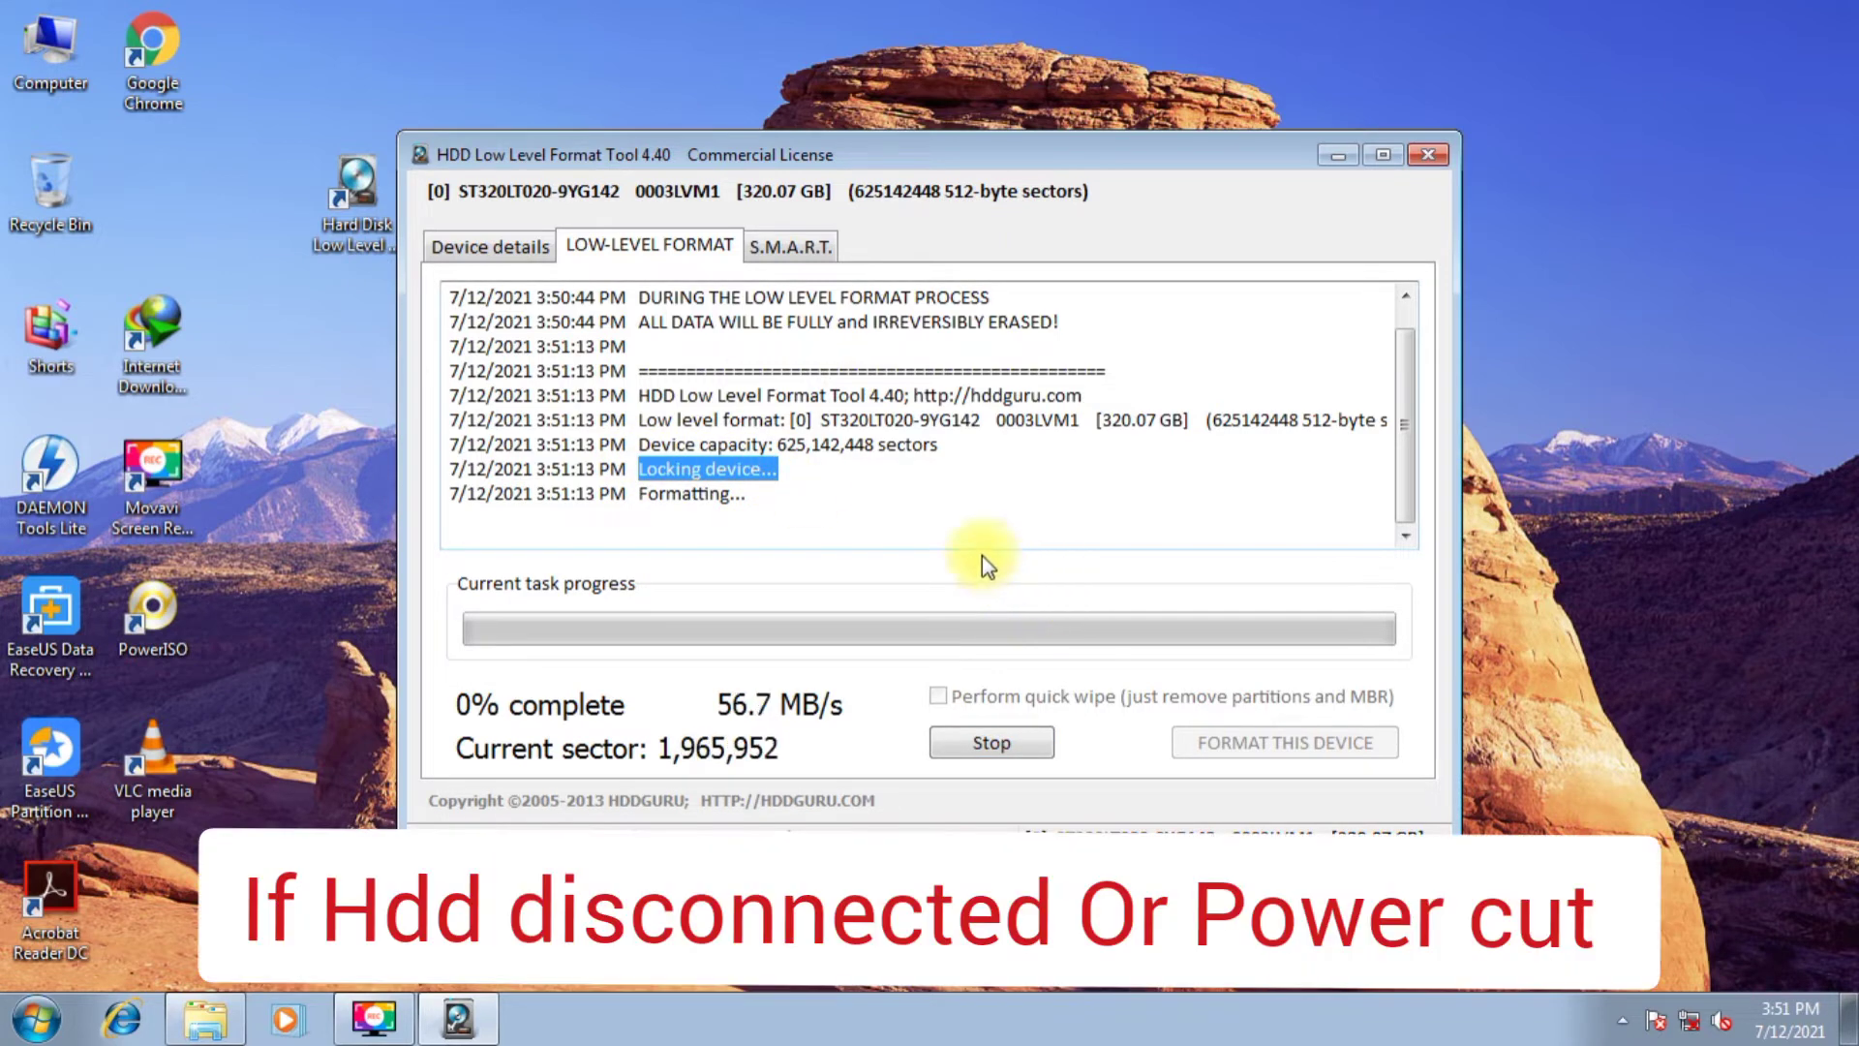
pyautogui.click(929, 521)
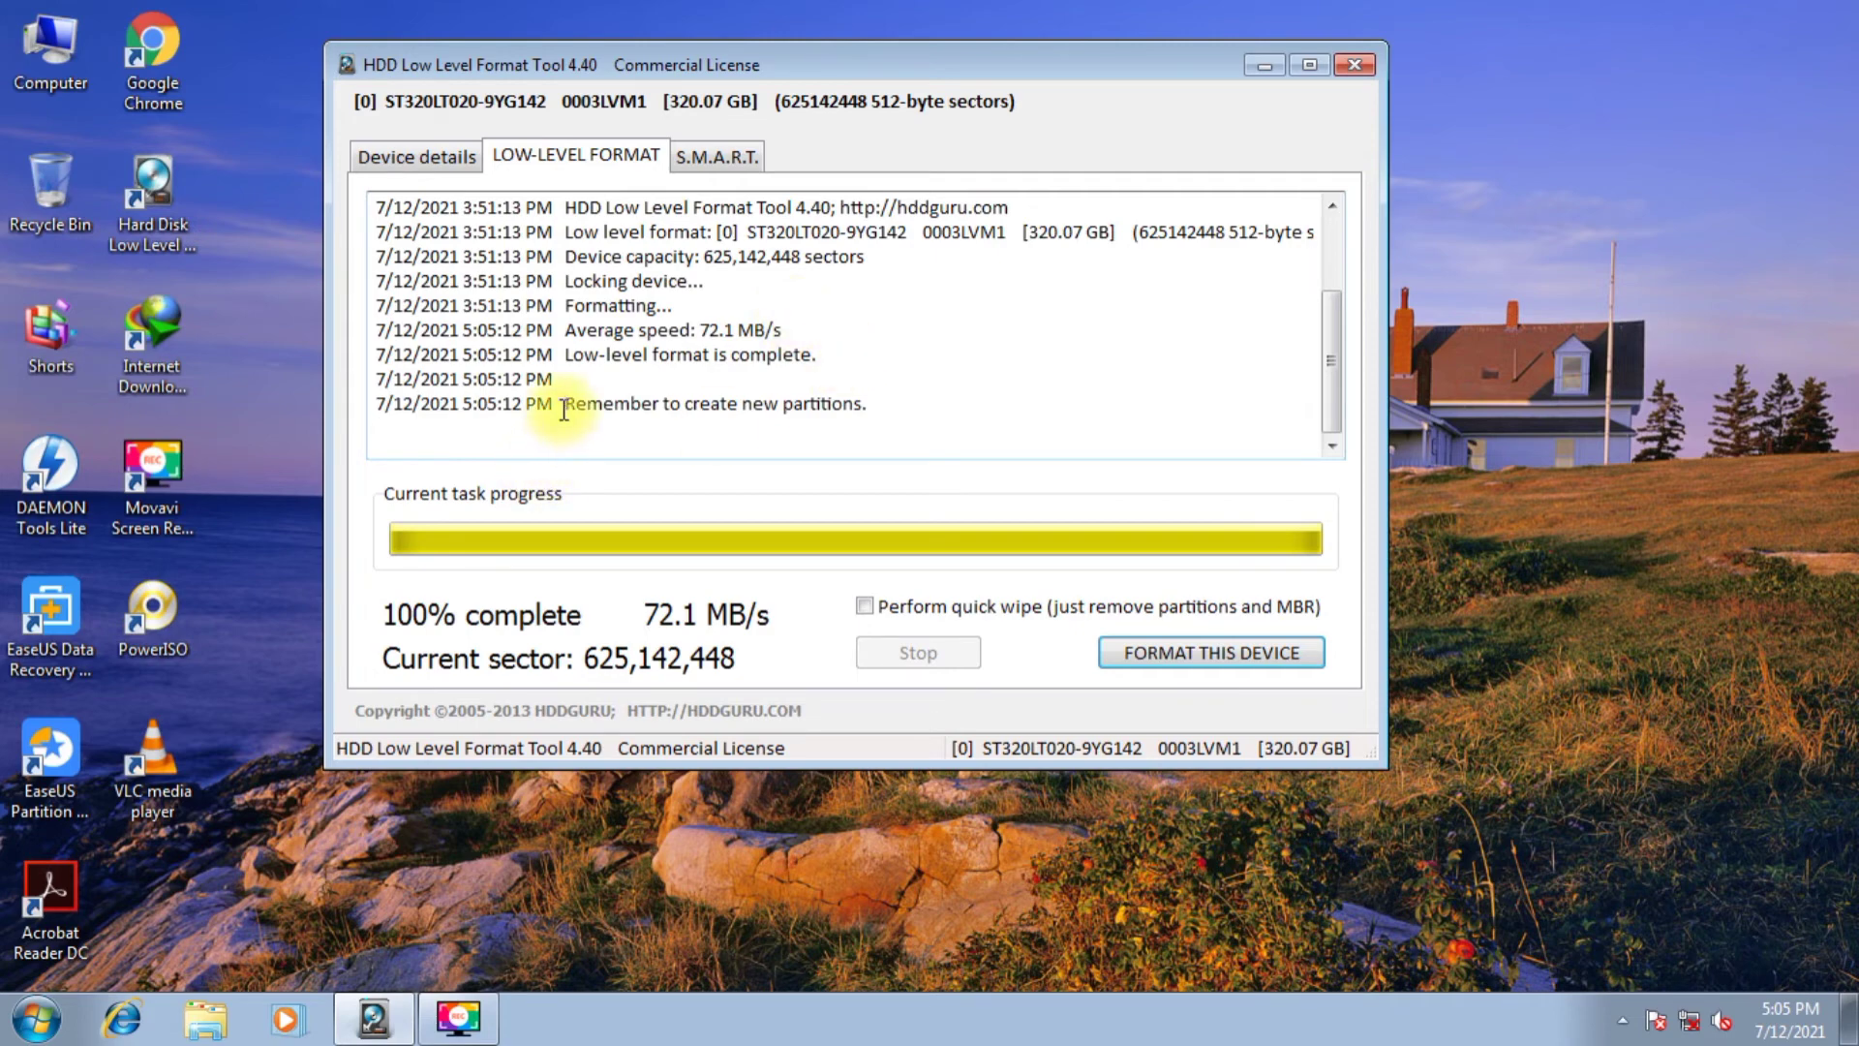
pyautogui.moveTo(563, 409); pyautogui.dragTo(842, 431)
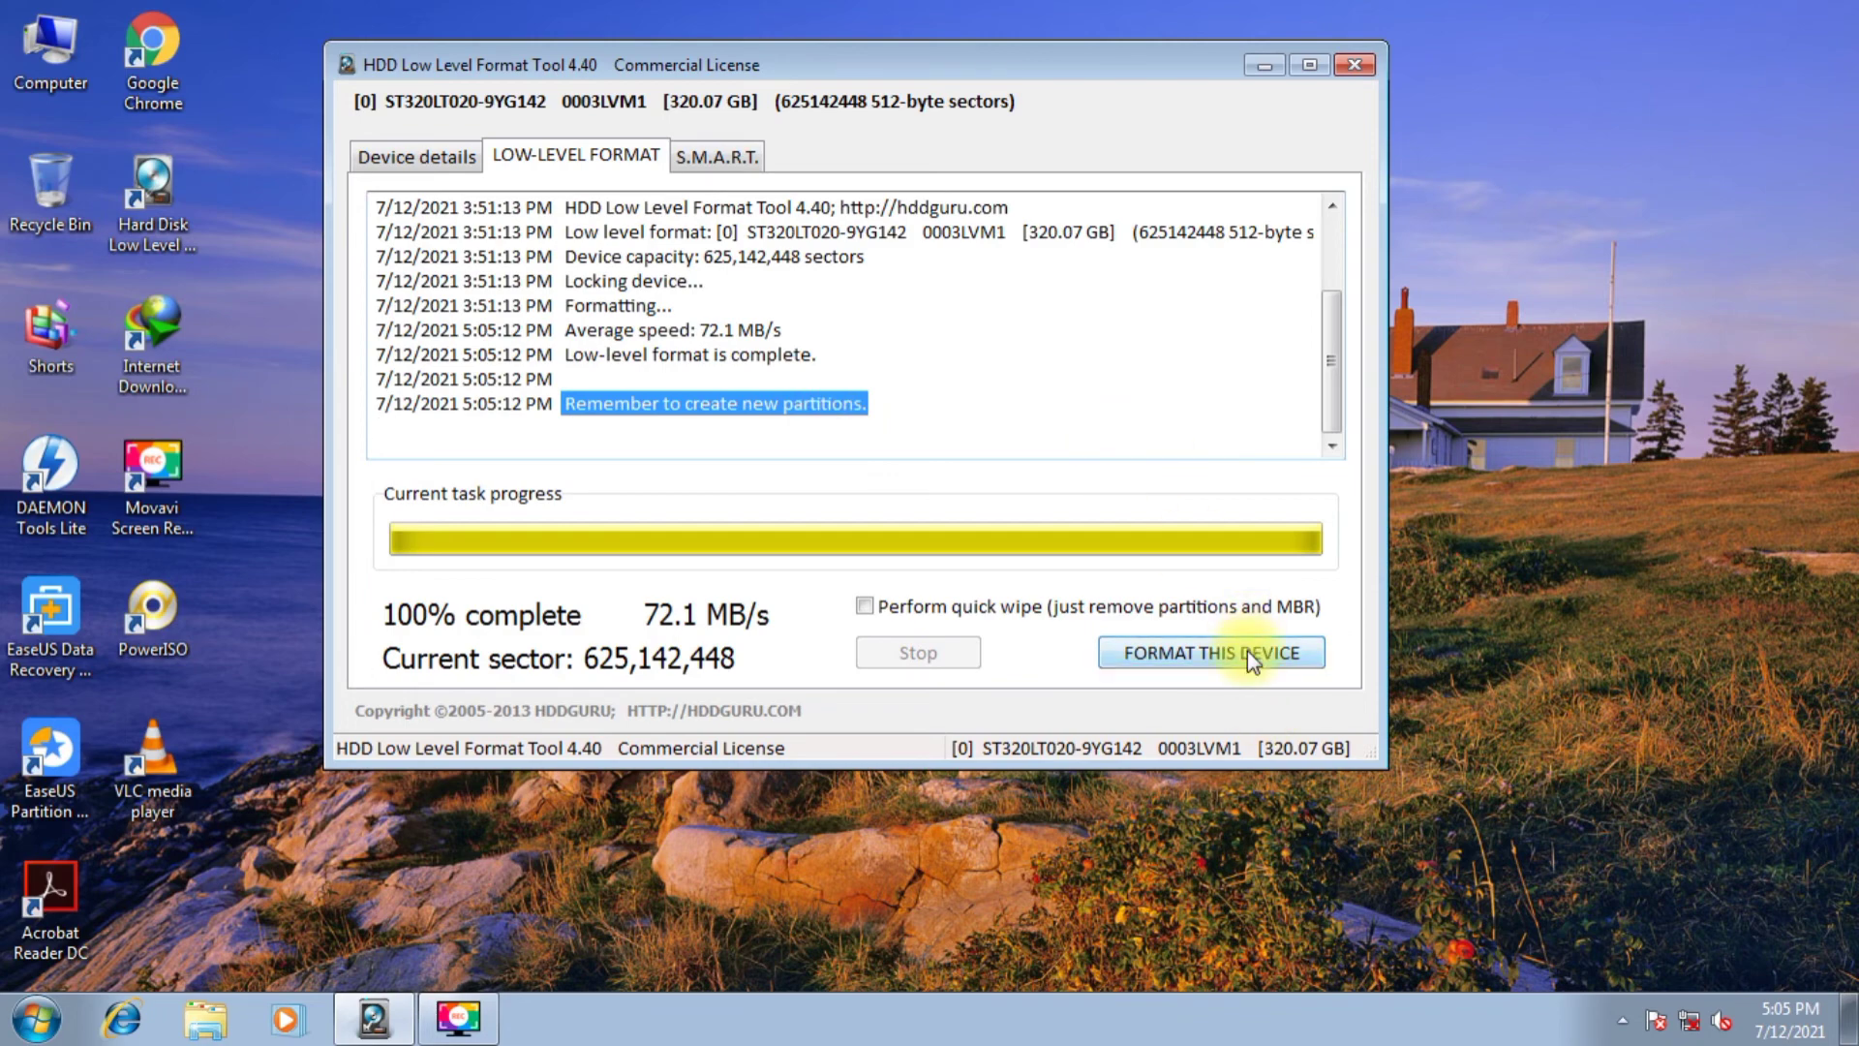
# - Try to format the ST320LT020-9YG142 drive again with quick wipe enabled, removing just its partitions and MBR
pyautogui.click(1078, 608)
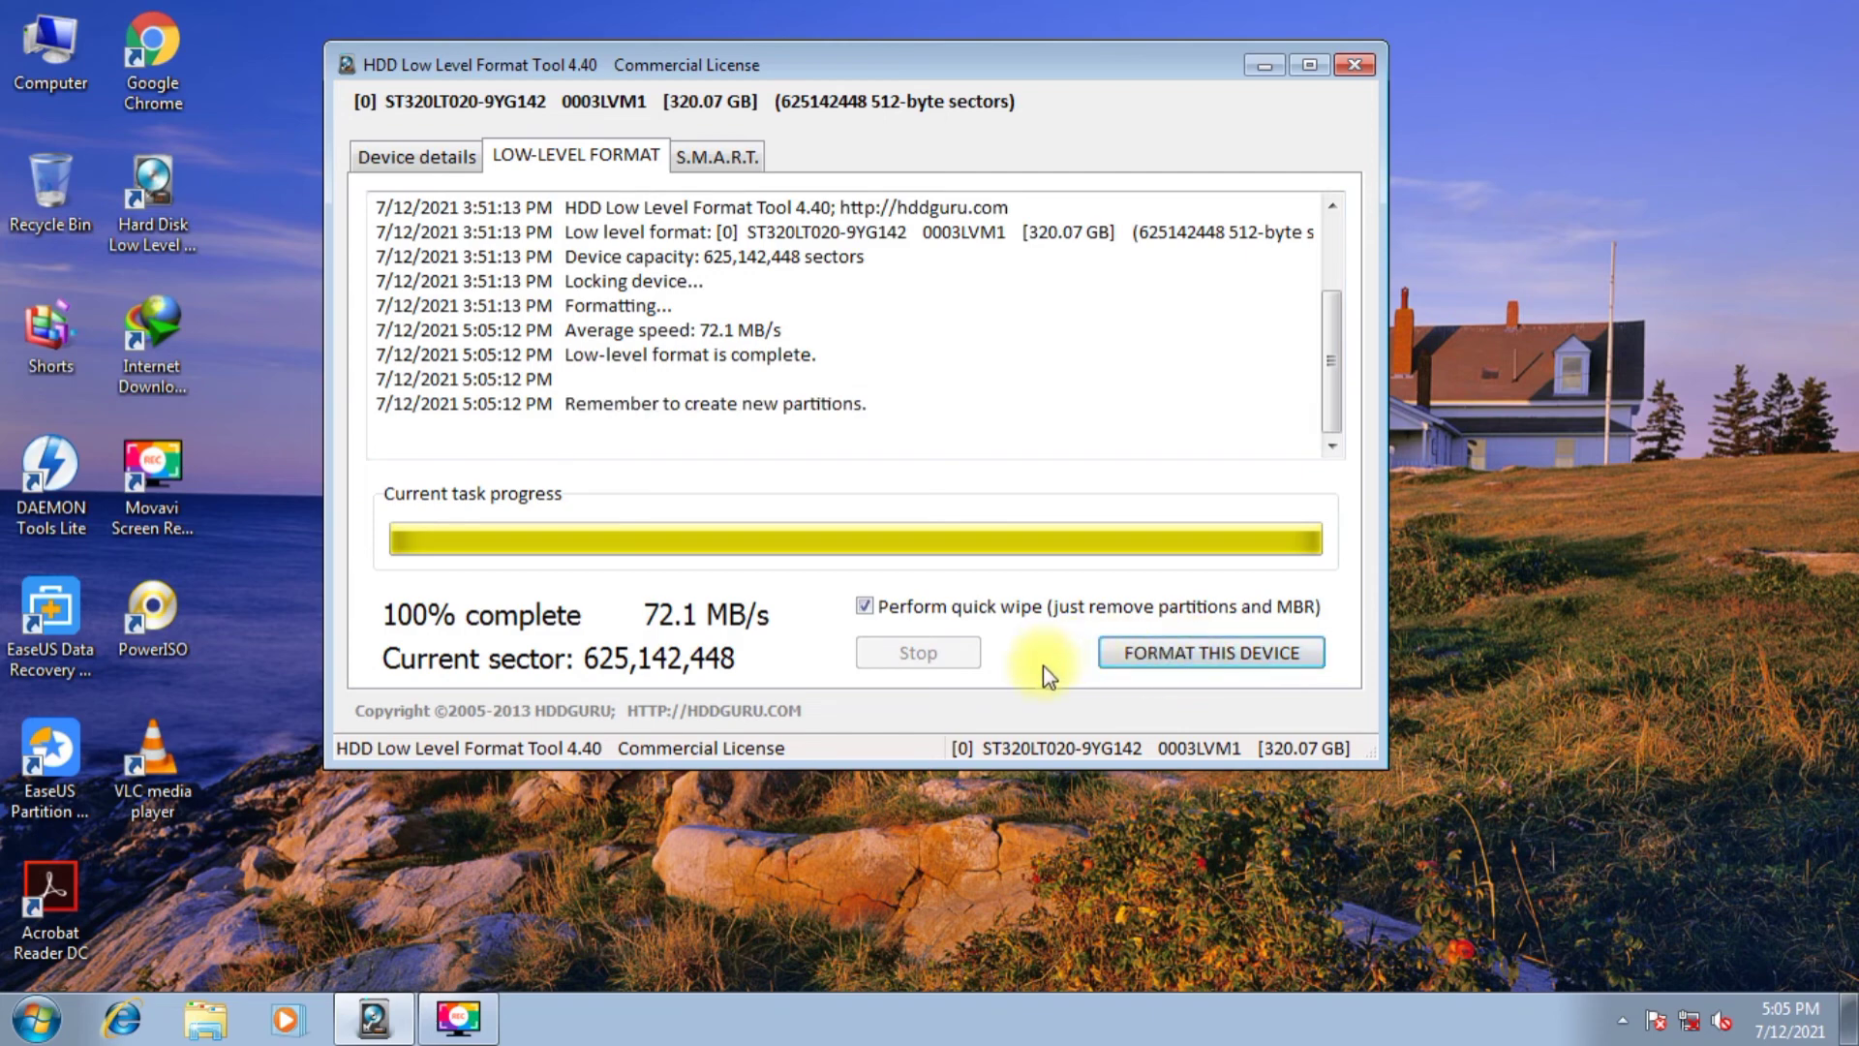
pyautogui.click(1201, 654)
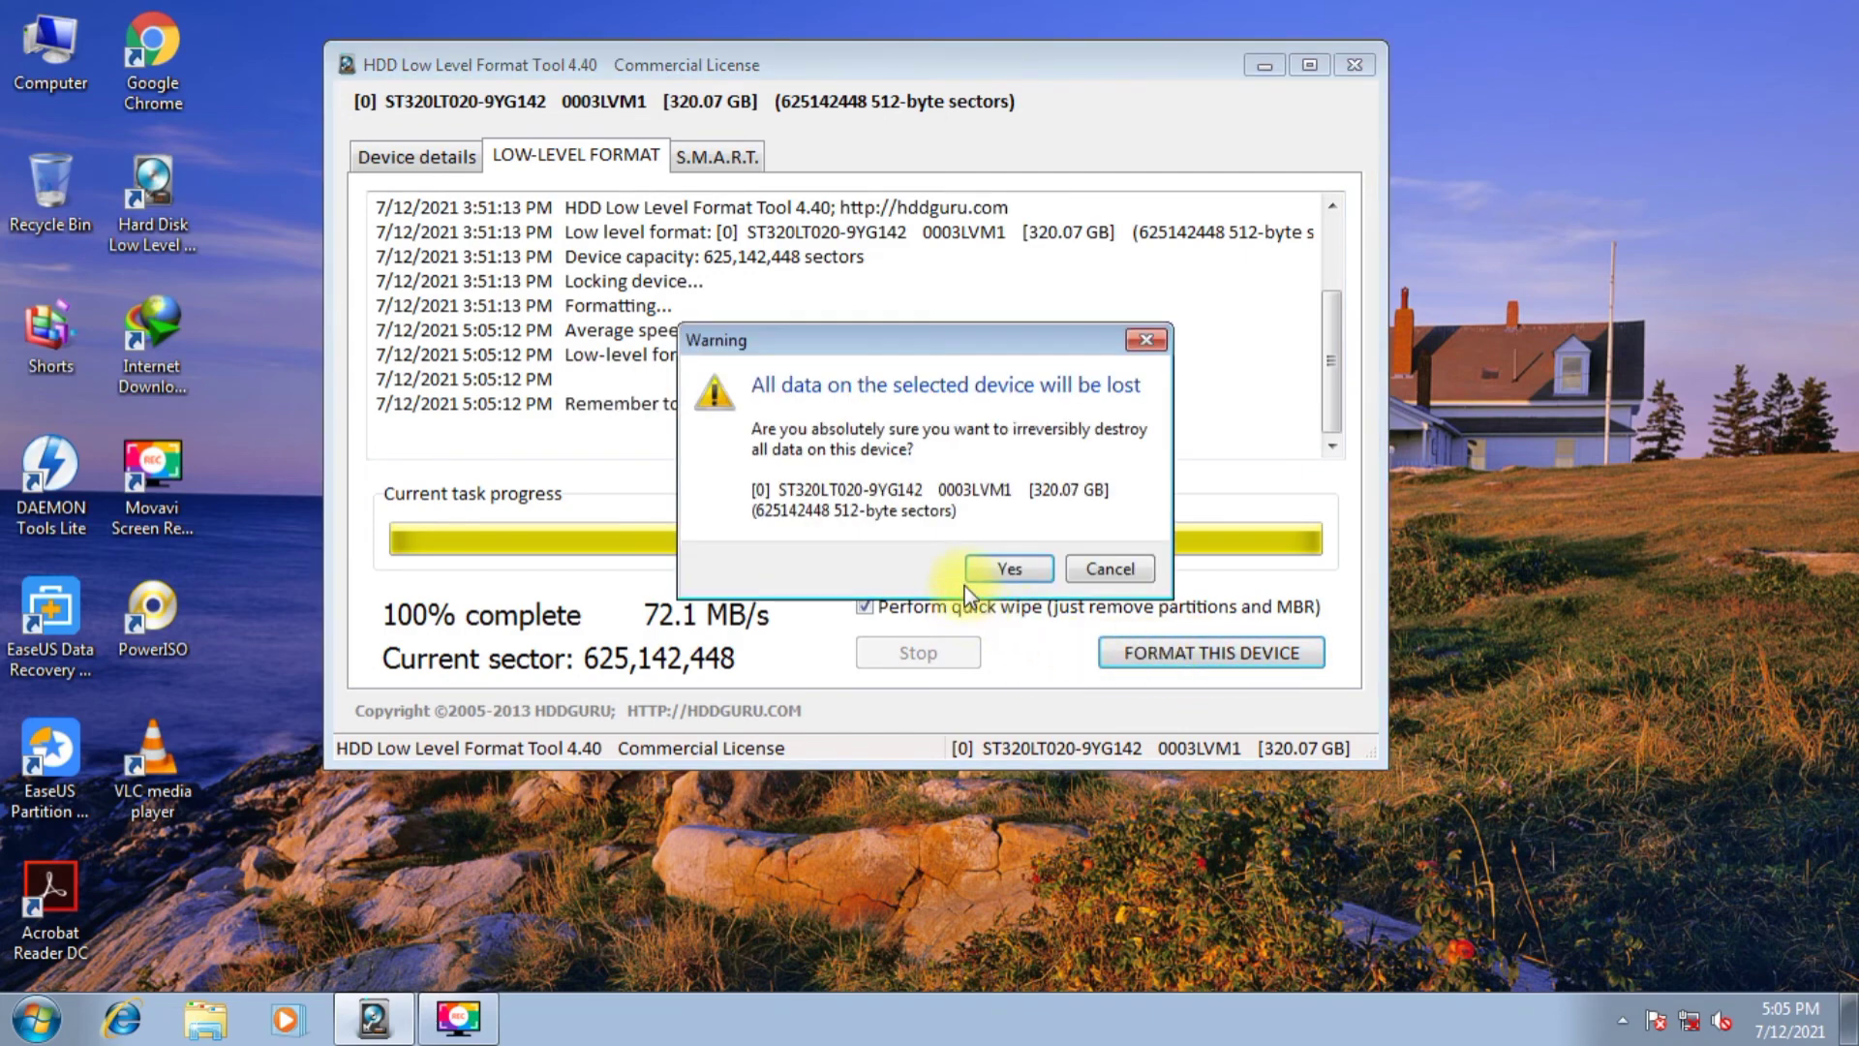
pyautogui.click(1012, 568)
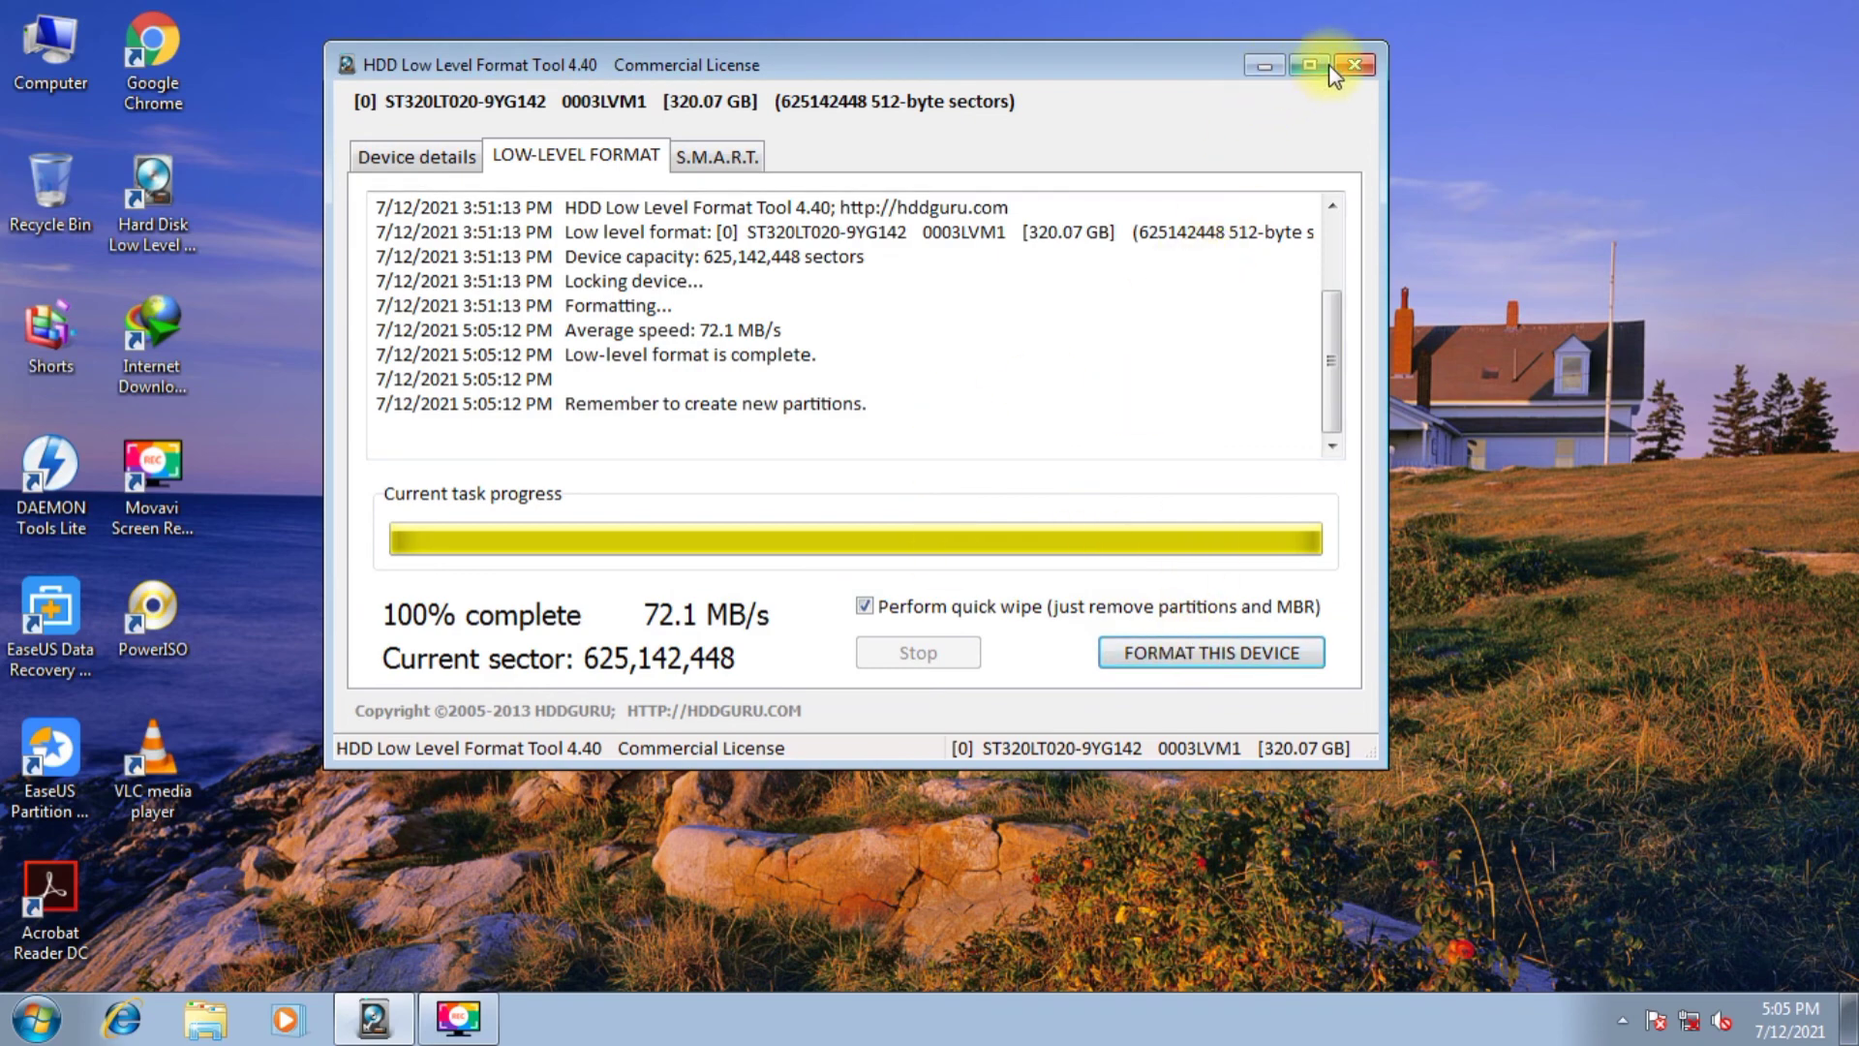
# - Close the low-level format tool, check the hard disk drives listed in Computer, and close that window
pyautogui.click(1355, 64)
pyautogui.press('super+e')
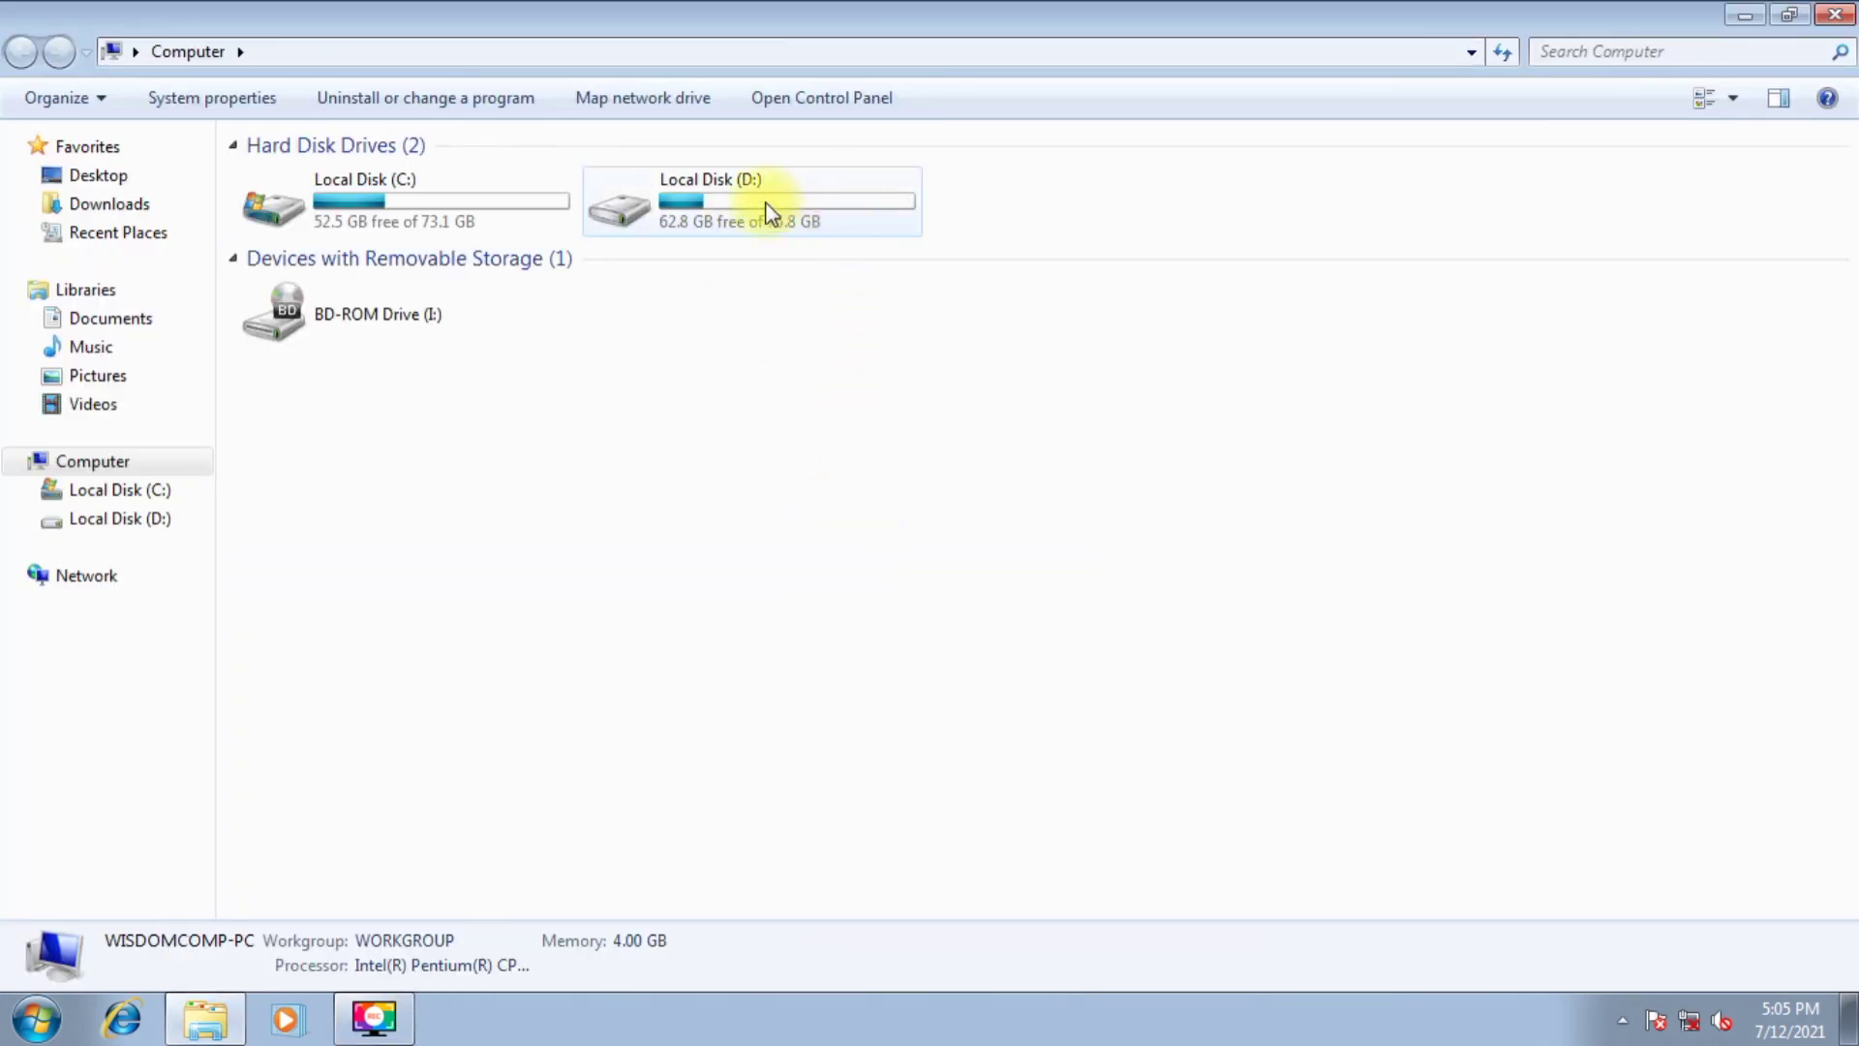
pyautogui.click(1835, 15)
# - Refresh the desktop twice
pyautogui.rightClick(1095, 383)
pyautogui.click(1143, 462)
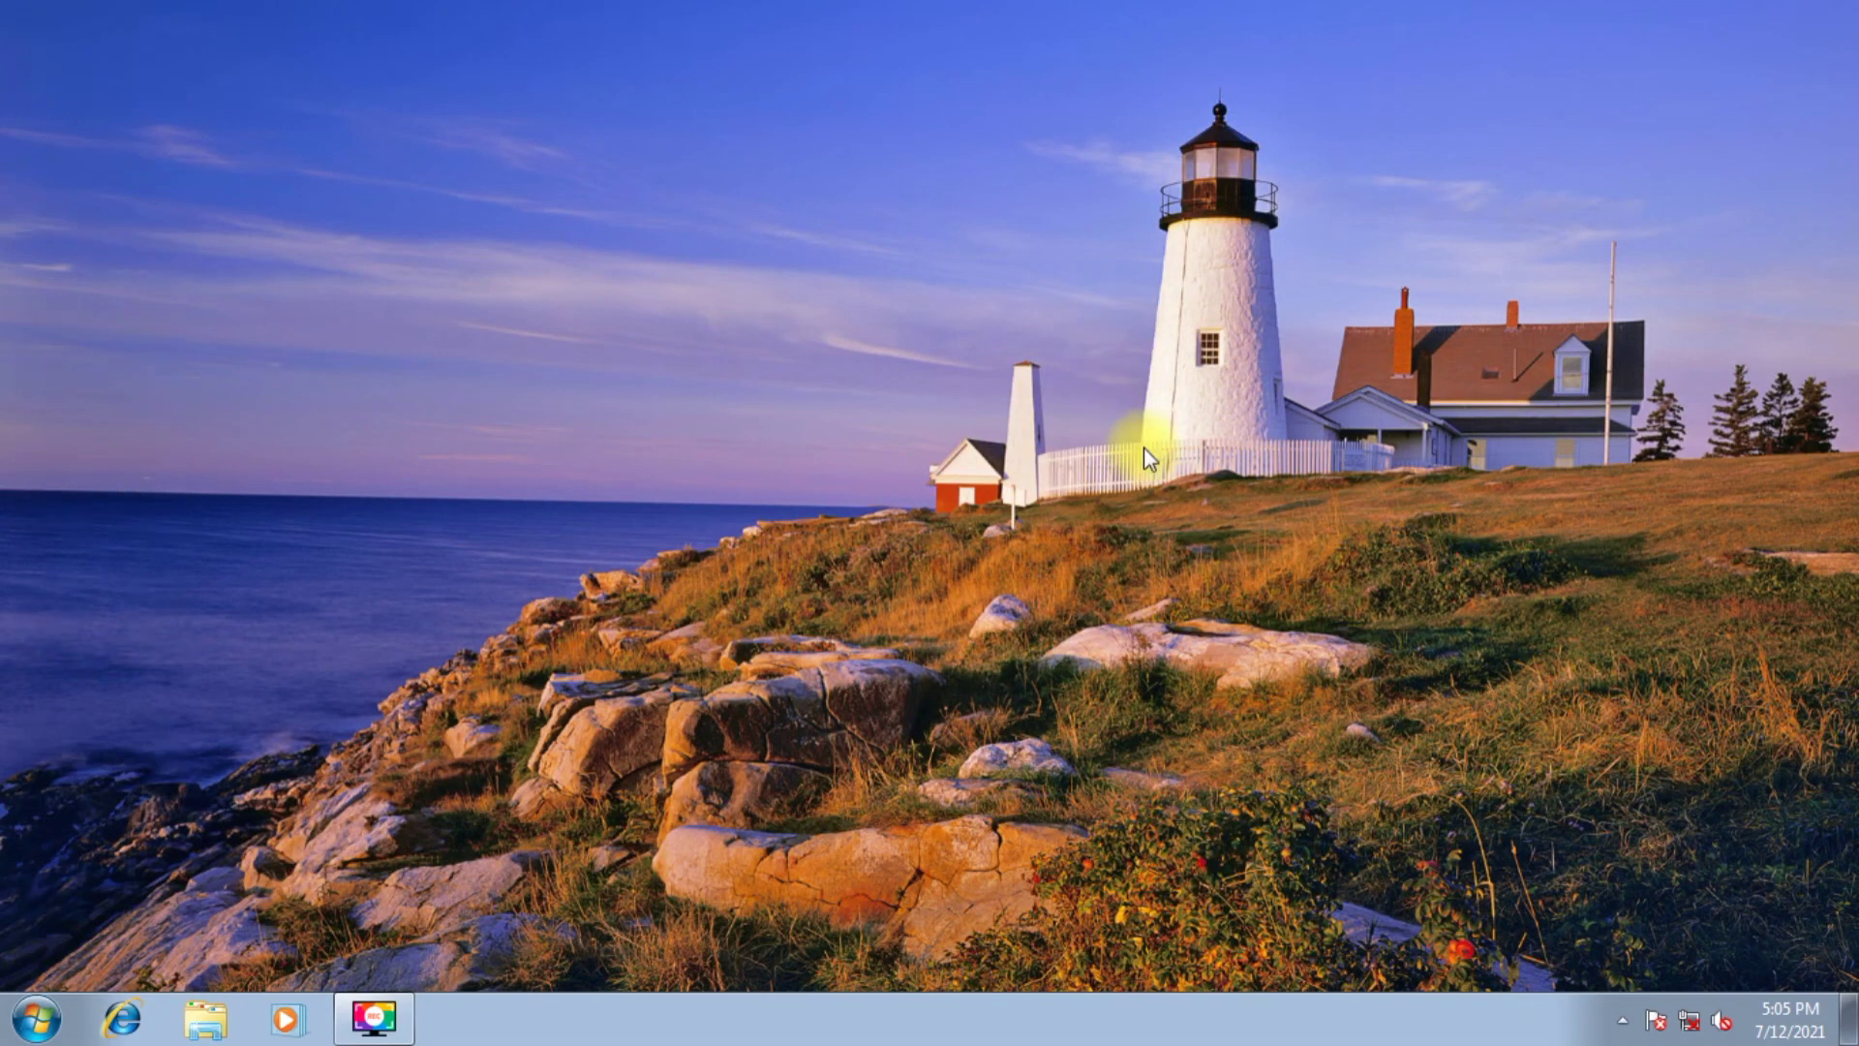
pyautogui.rightClick(1095, 383)
pyautogui.click(1138, 462)
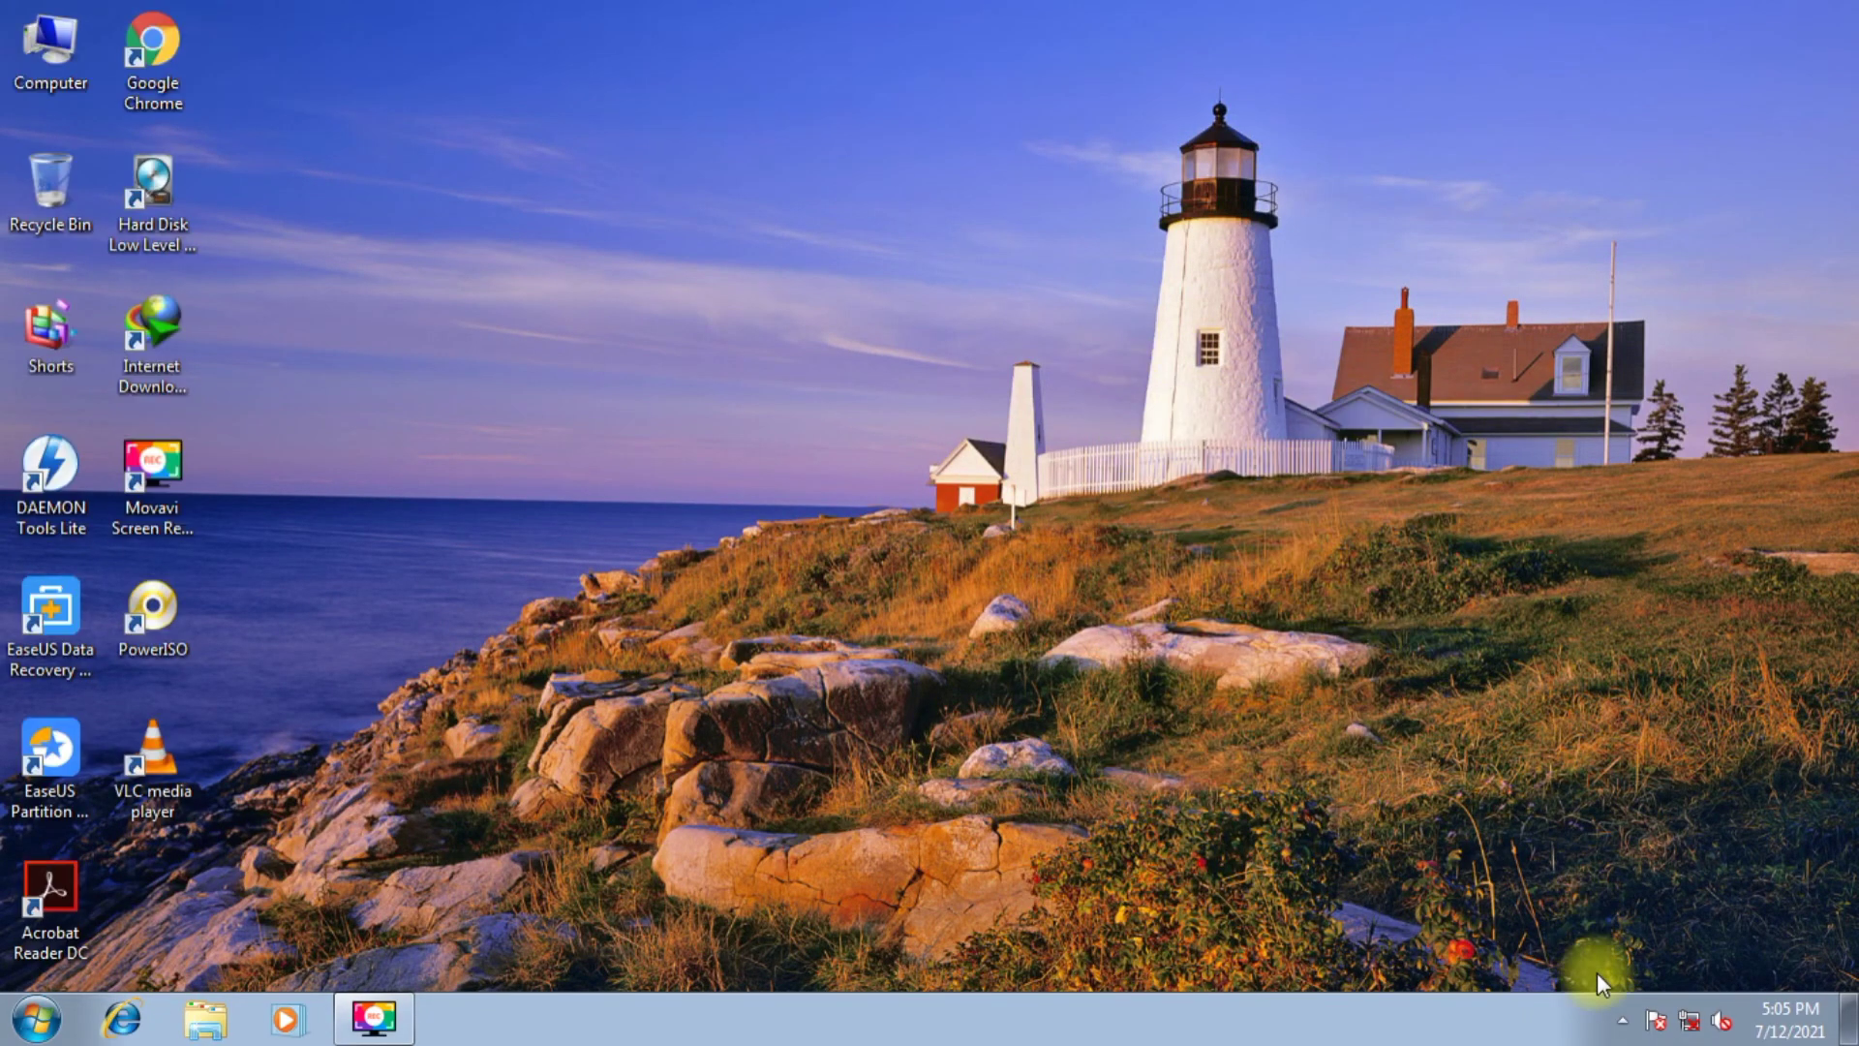
pyautogui.click(1622, 1019)
pyautogui.rightClick(1637, 908)
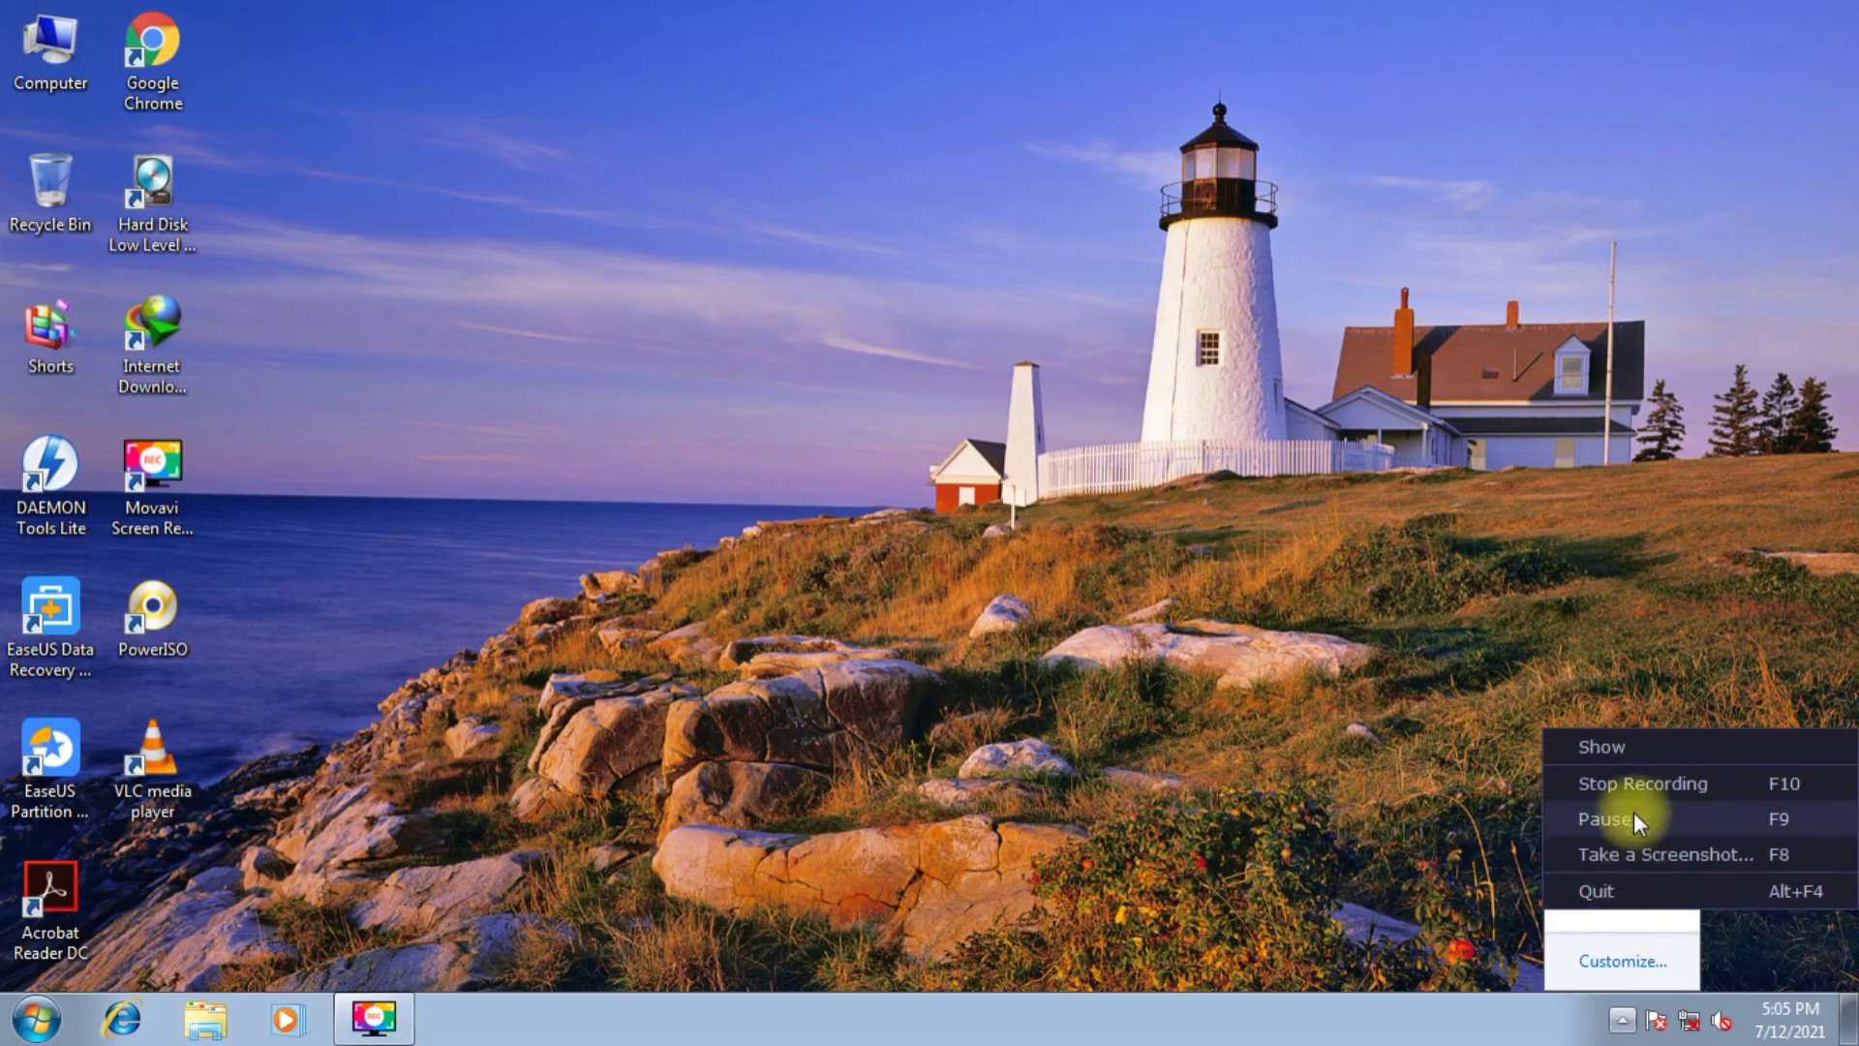